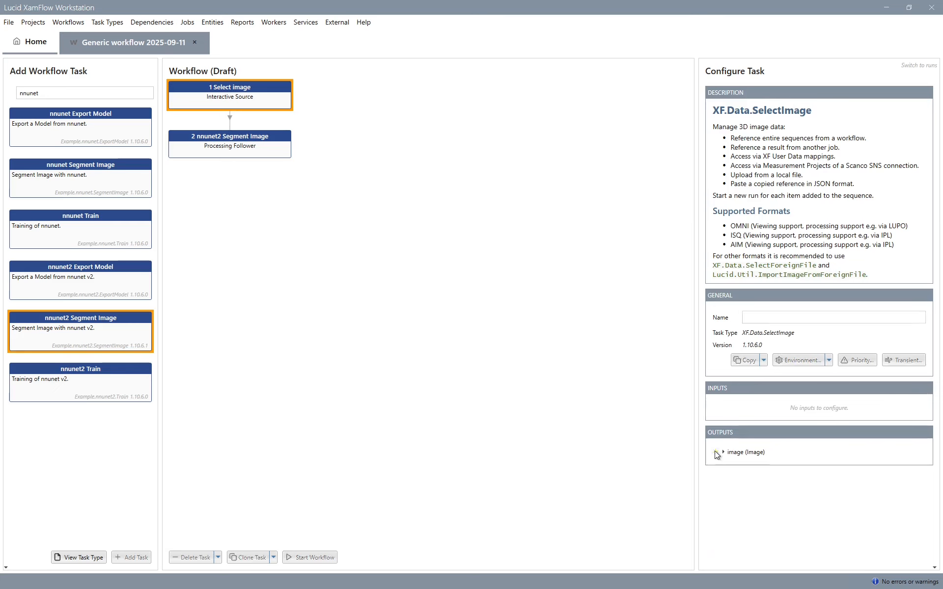
- Place nnunet2 Segment Image beside Select image, and add the Create Mesh and Create mesh / image snapshot tasks
{"action": "left_click_drag", "start_coordinate": [253, 136], "coordinate": [386, 87]}
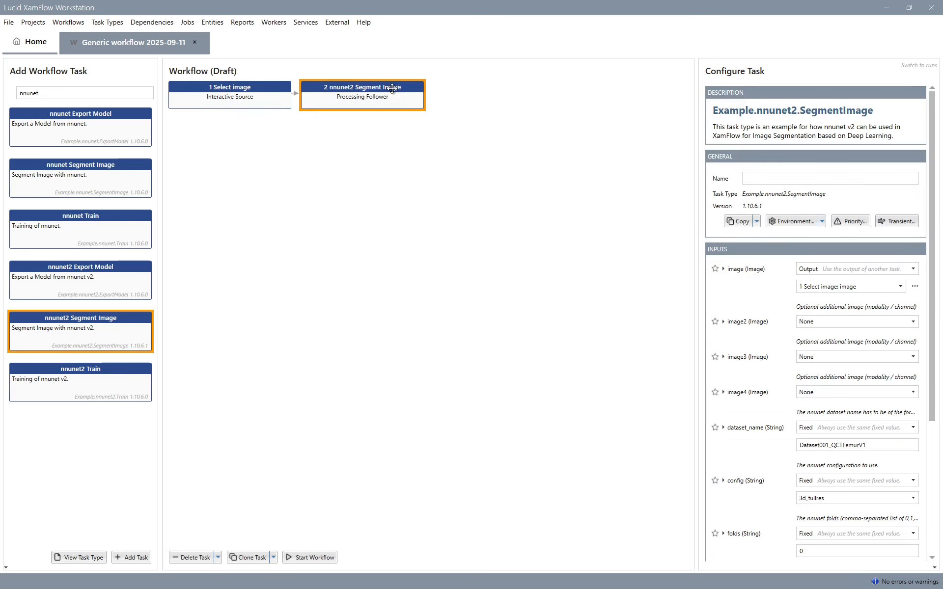
{"action": "double_click", "coordinate": [92, 87]}
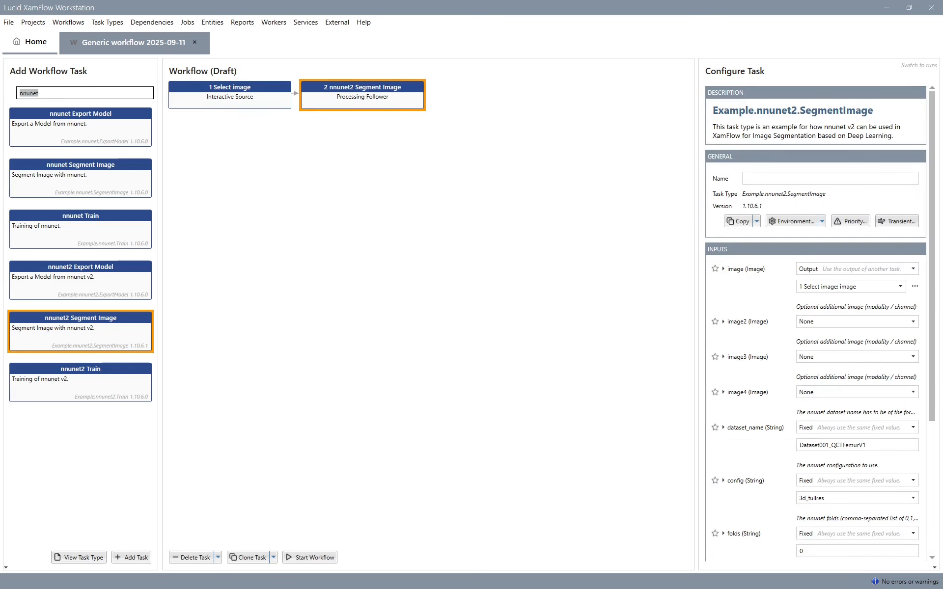
{"action": "type", "text": "mesh"}
{"action": "double_click", "coordinate": [78, 227]}
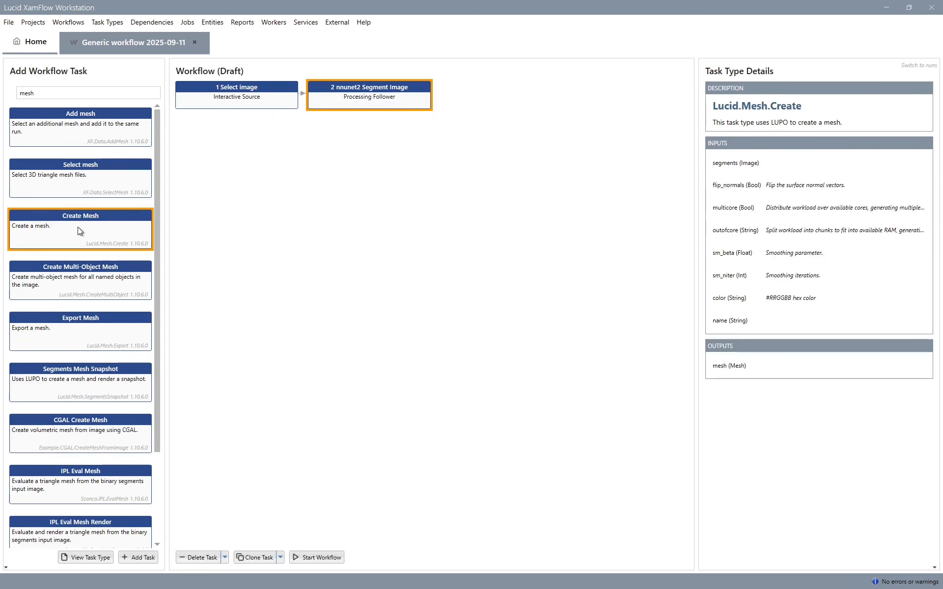
{"action": "double_click", "coordinate": [77, 227]}
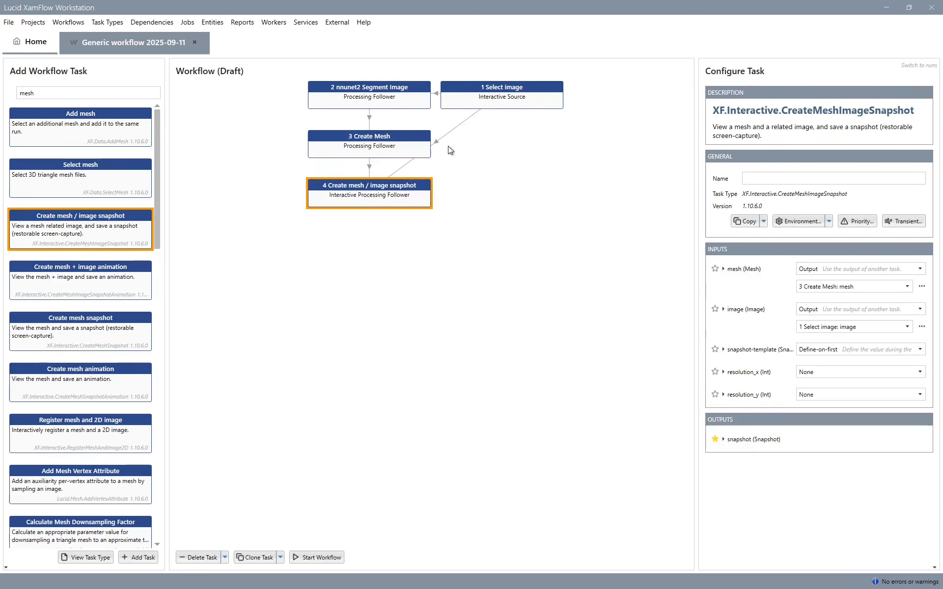
- Arrange the four tasks in one row: Select image, nnunet2 Segment Image, Create Mesh, Create mesh / image snapshot
{"action": "left_click_drag", "start_coordinate": [502, 89], "coordinate": [237, 89]}
{"action": "left_click_drag", "start_coordinate": [355, 136], "coordinate": [480, 91]}
{"action": "left_click_drag", "start_coordinate": [356, 136], "coordinate": [618, 81]}
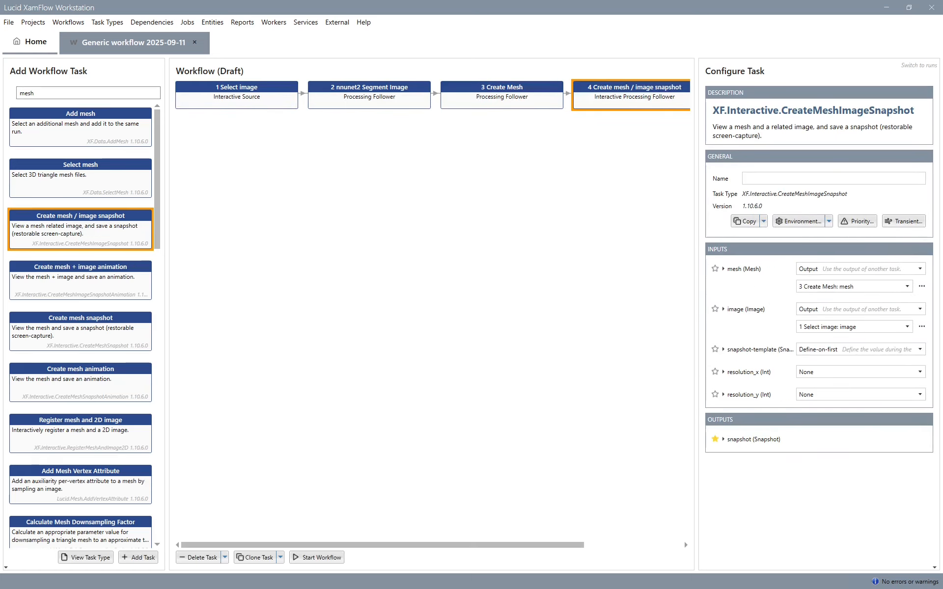
- Search the task types for "main" and add a Labeling Main task following nnunet2 Segment Image
{"action": "left_click", "coordinate": [369, 98]}
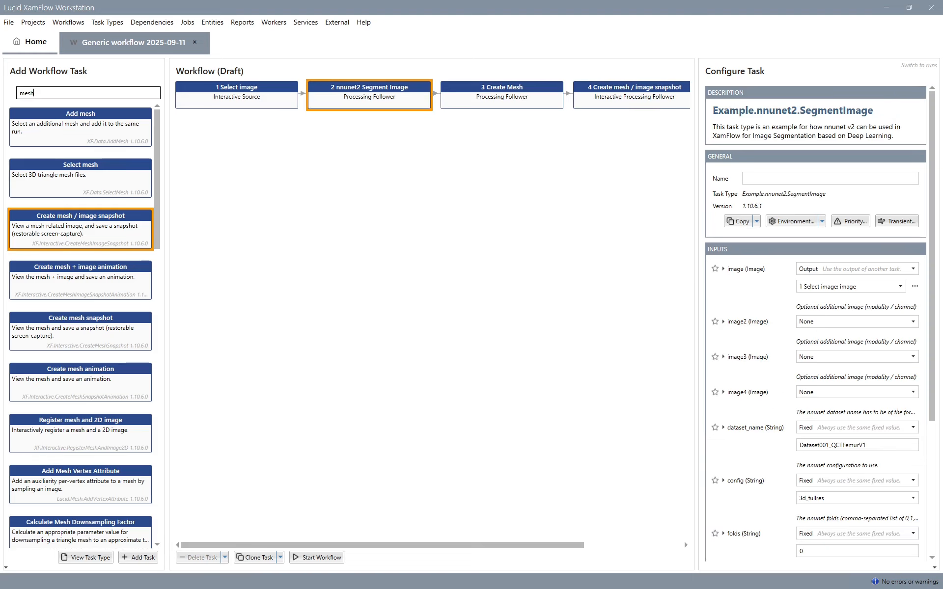
{"action": "key", "text": "ctrl+a"}
{"action": "type", "text": "main"}
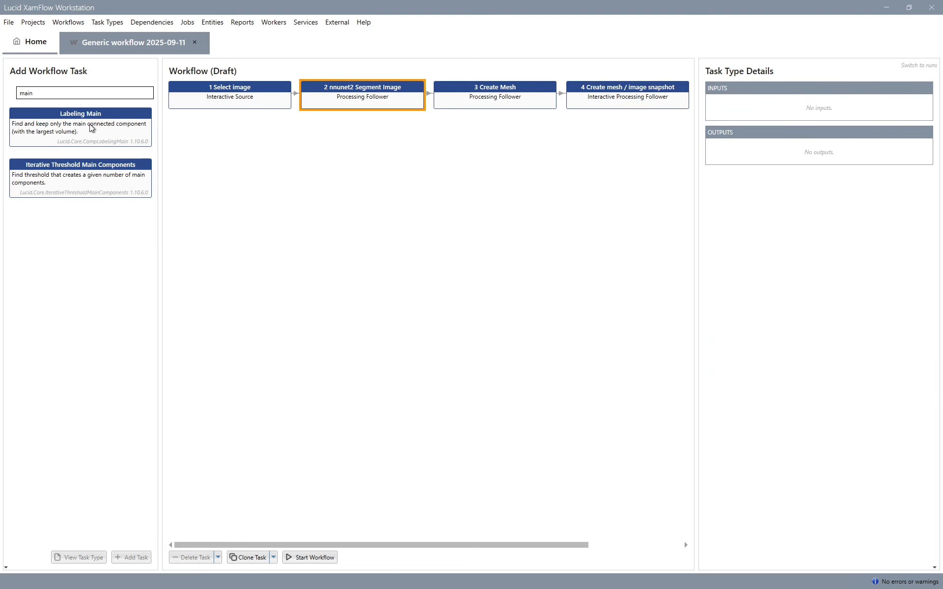
{"action": "double_click", "coordinate": [91, 129]}
- Add a Segments Bounding Rotated VOI task after Labeling Main and place both side by side in a lower row
{"action": "key", "text": "ctrl+a"}
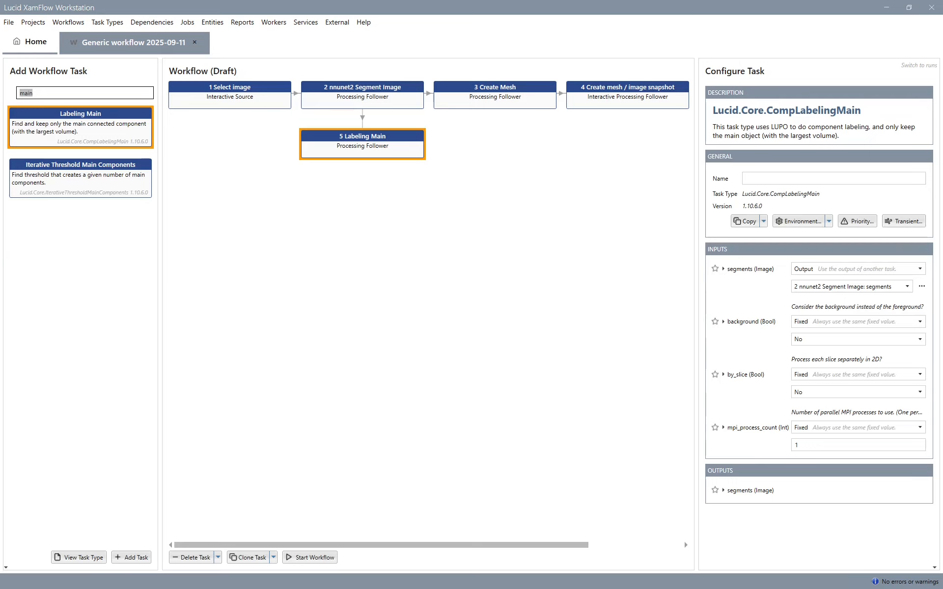
{"action": "type", "text": "bound"}
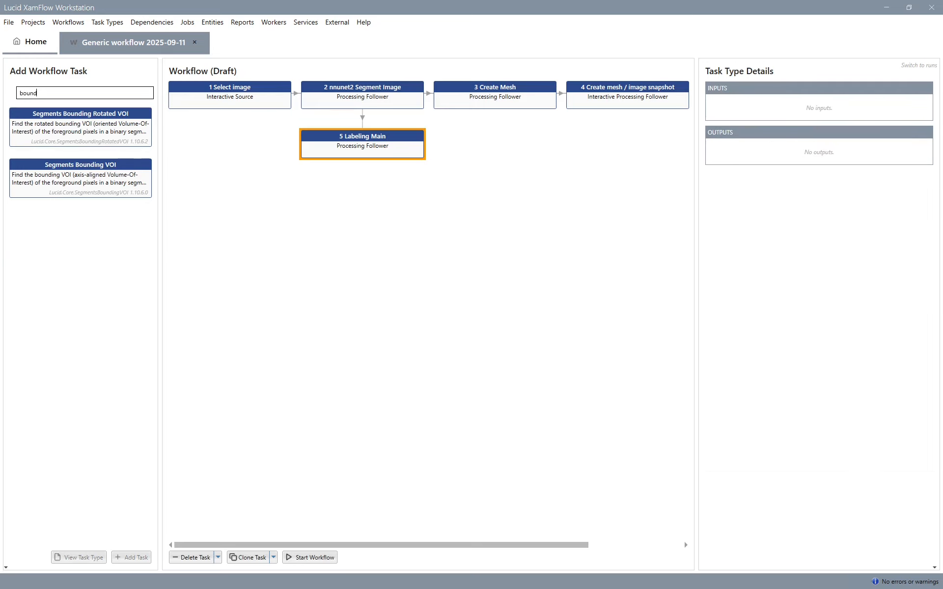
{"action": "double_click", "coordinate": [114, 129]}
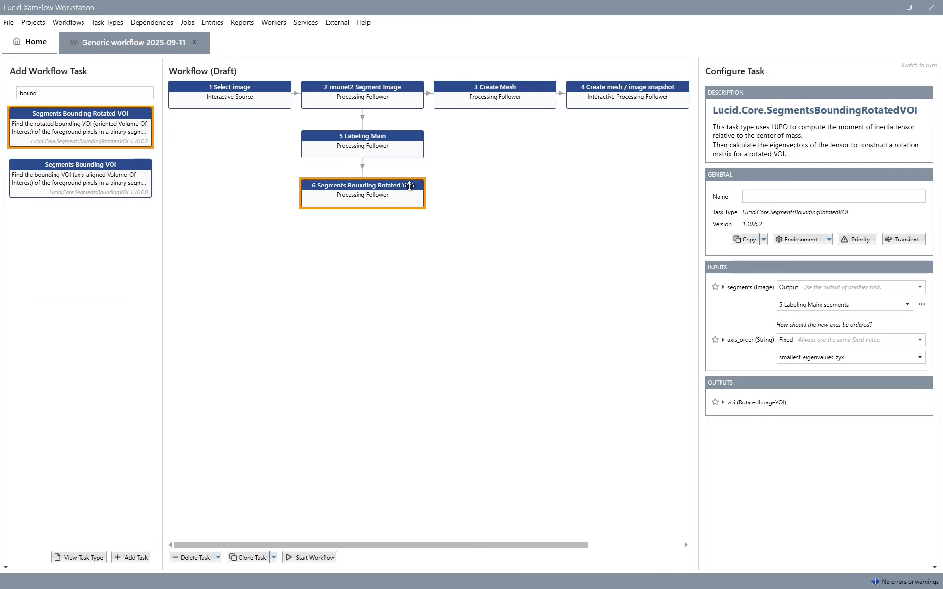
{"action": "left_click_drag", "start_coordinate": [409, 185], "coordinate": [493, 221]}
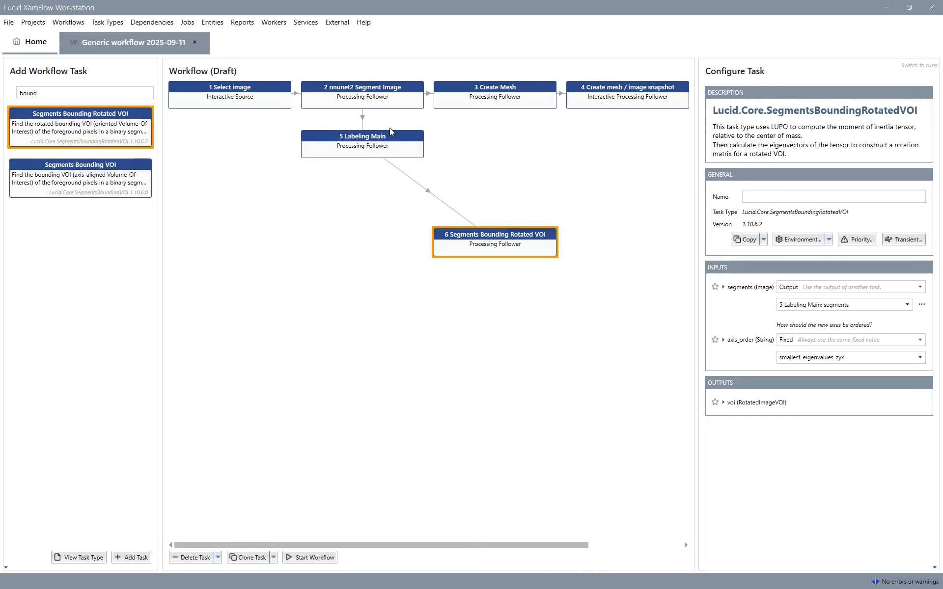
{"action": "left_click_drag", "start_coordinate": [392, 132], "coordinate": [391, 229]}
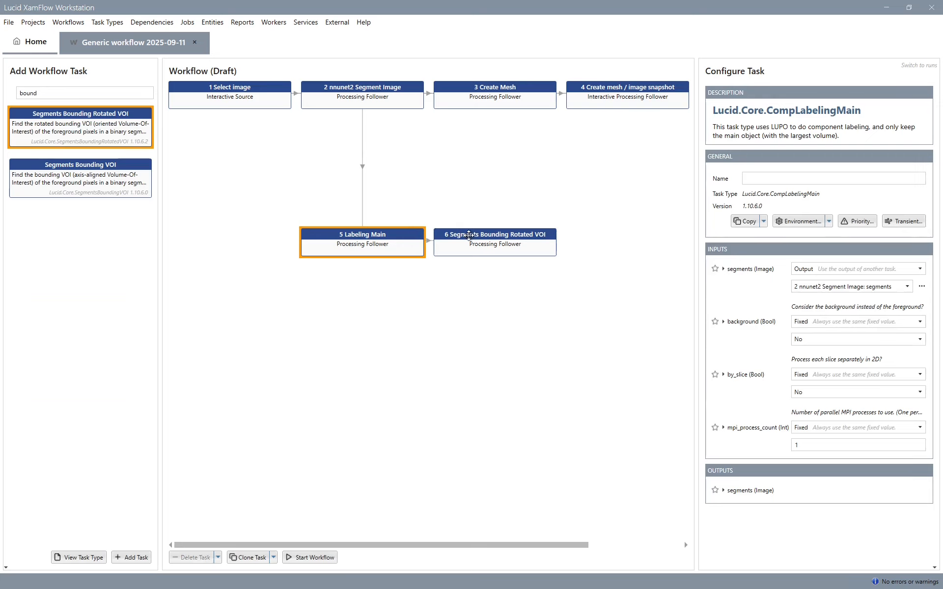
- Add an Adjust Rotated Image VOI task following Segments Bounding Rotated VOI
{"action": "left_click", "coordinate": [468, 236]}
{"action": "double_click", "coordinate": [55, 93]}
{"action": "type", "text": "adj"}
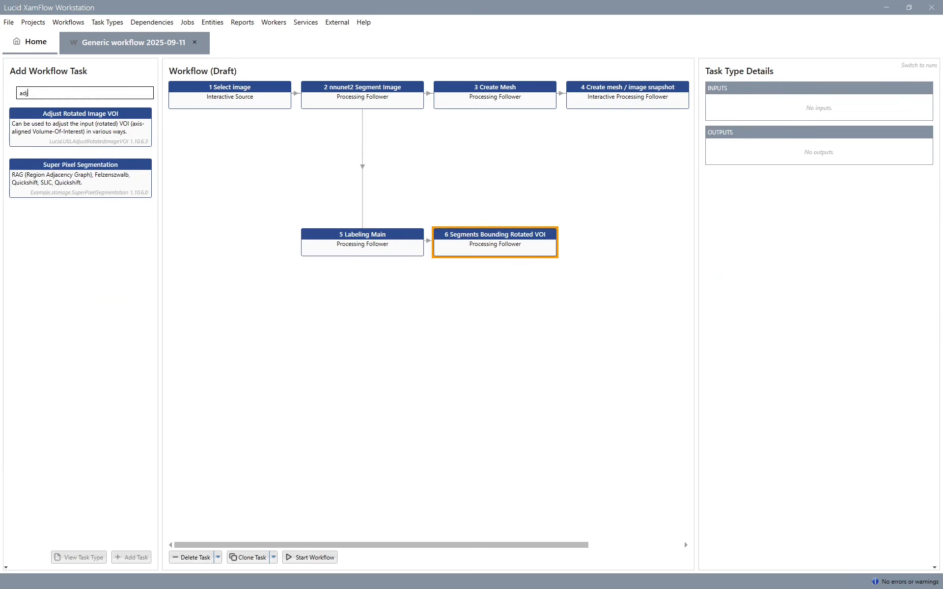
{"action": "type", "text": "ust"}
{"action": "double_click", "coordinate": [80, 130]}
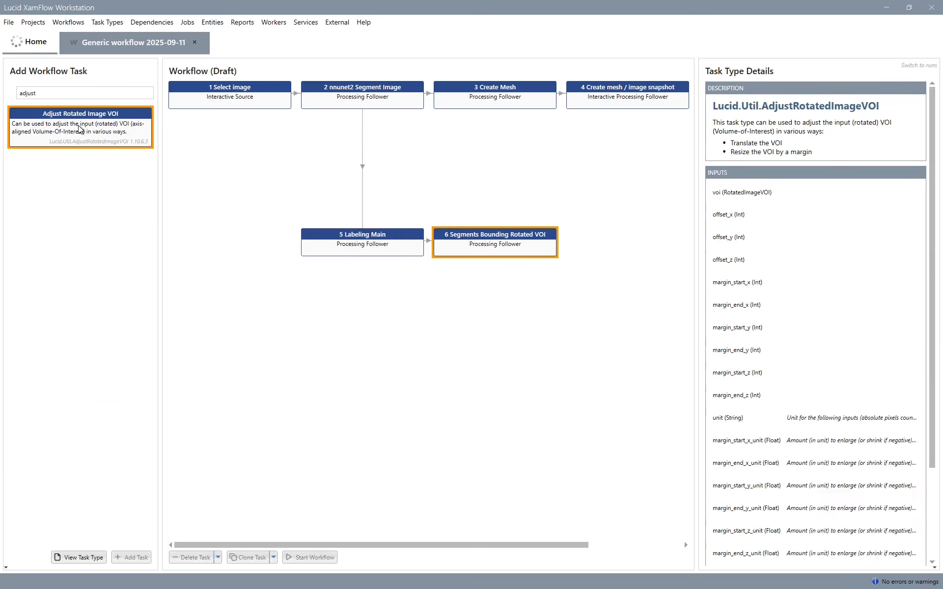
- Configure the VOI adjustment with unit %, margin_start_z_unit -30 and a fixed override_size_z_unit of 10
{"action": "scroll", "coordinate": [745, 353], "scroll_direction": "down", "scroll_amount": 5}
{"action": "scroll", "coordinate": [745, 352], "scroll_direction": "down", "scroll_amount": 8}
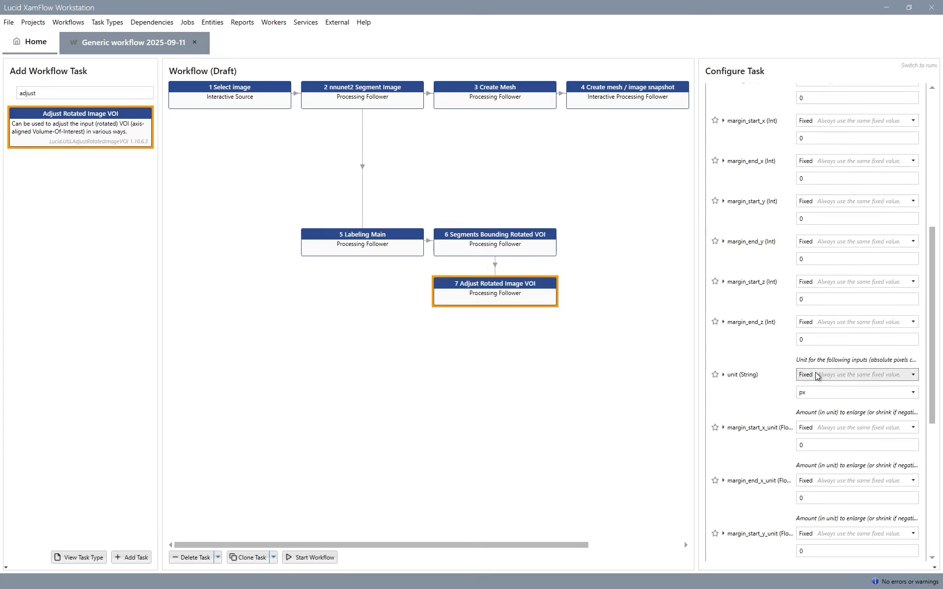
{"action": "left_click", "coordinate": [821, 392]}
{"action": "left_click", "coordinate": [806, 452]}
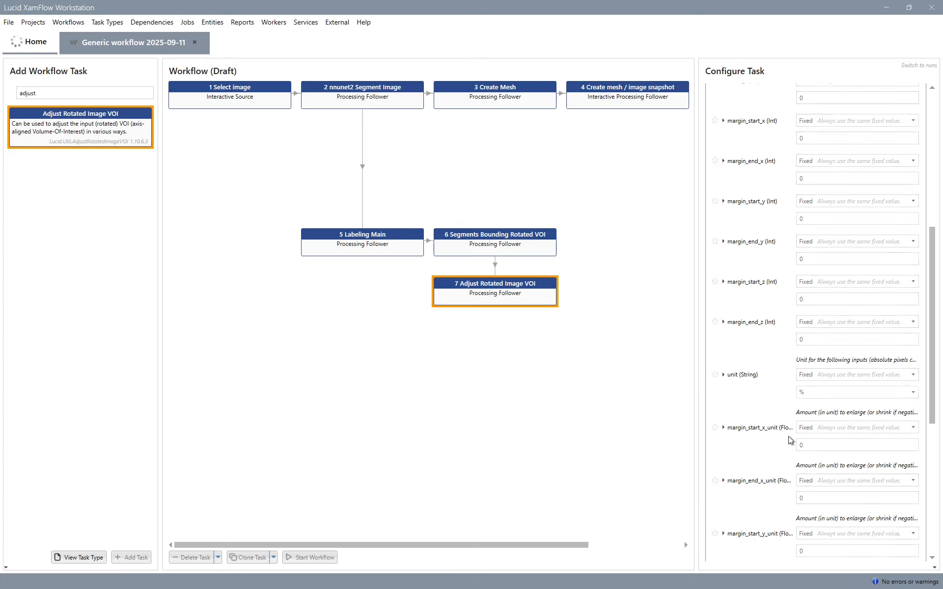
{"action": "scroll", "coordinate": [744, 398], "scroll_direction": "down", "scroll_amount": 7}
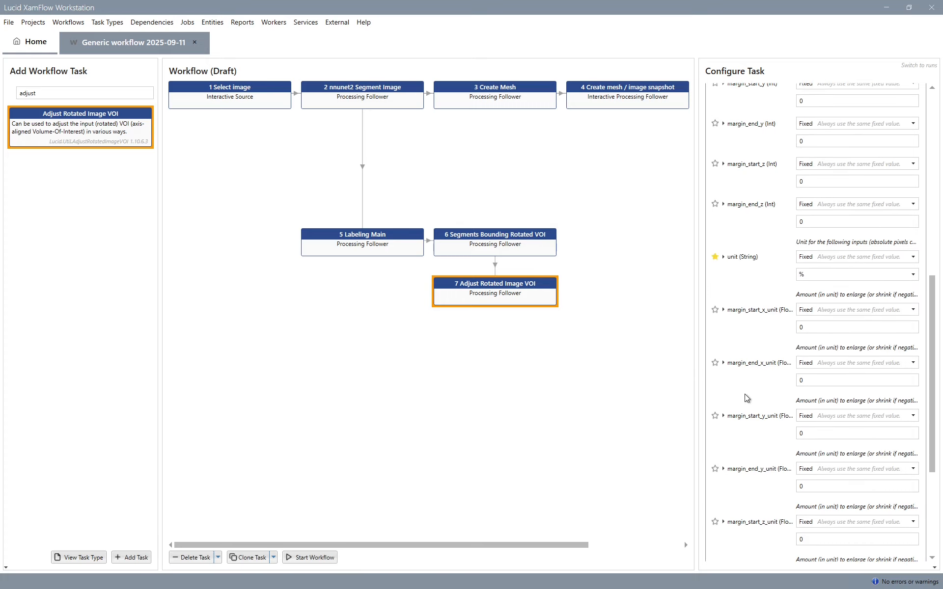
{"action": "scroll", "coordinate": [744, 398], "scroll_direction": "down", "scroll_amount": 2}
{"action": "left_click", "coordinate": [806, 445]}
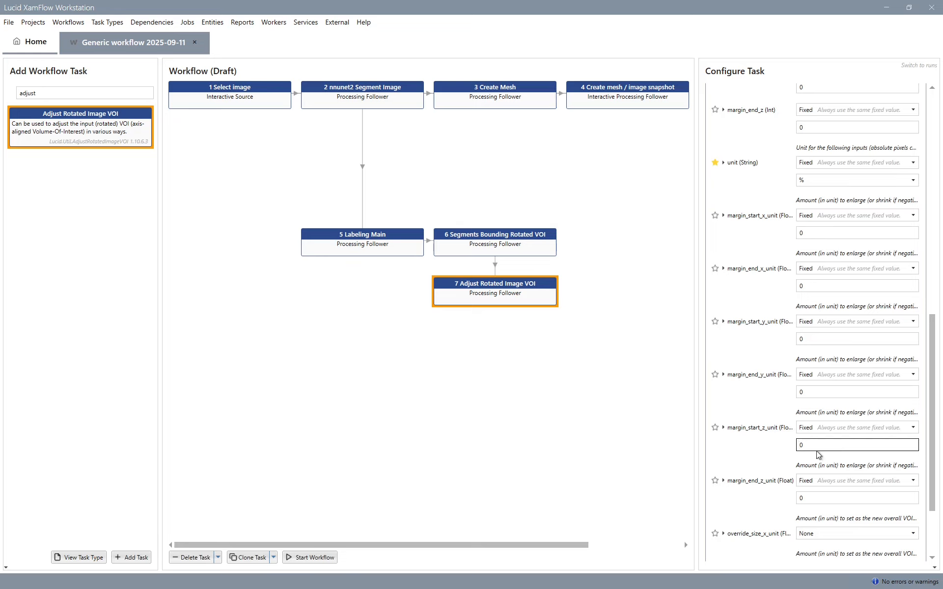
{"action": "left_click", "coordinate": [766, 445]}
{"action": "scroll", "coordinate": [767, 447], "scroll_direction": "down", "scroll_amount": 5}
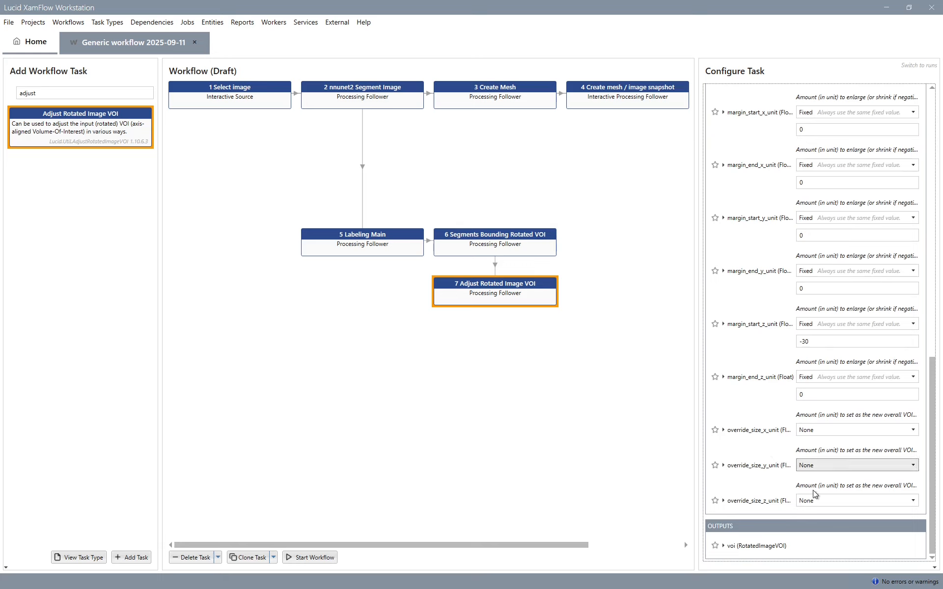
{"action": "left_click", "coordinate": [814, 500]}
{"action": "left_click", "coordinate": [819, 525]}
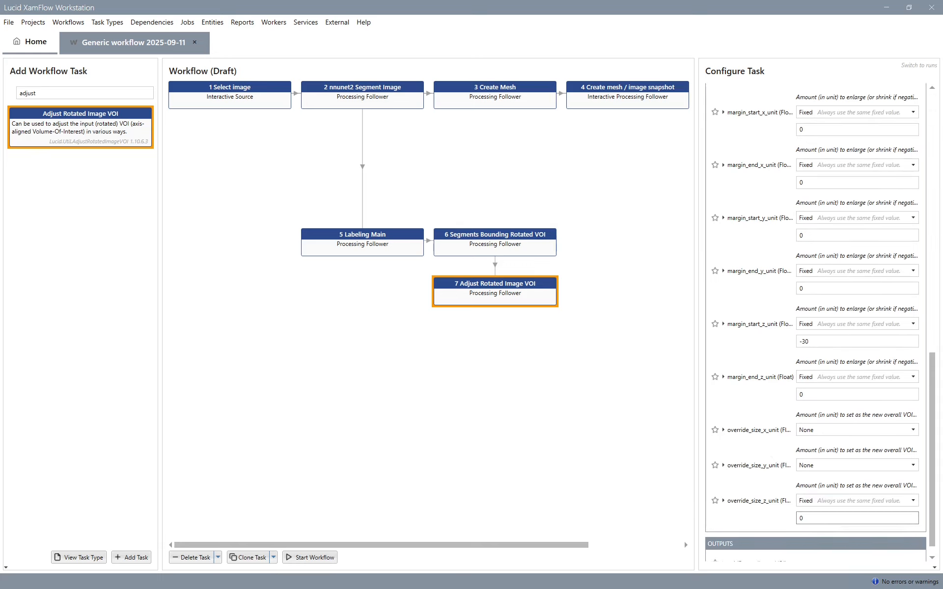
{"action": "left_click", "coordinate": [819, 518]}
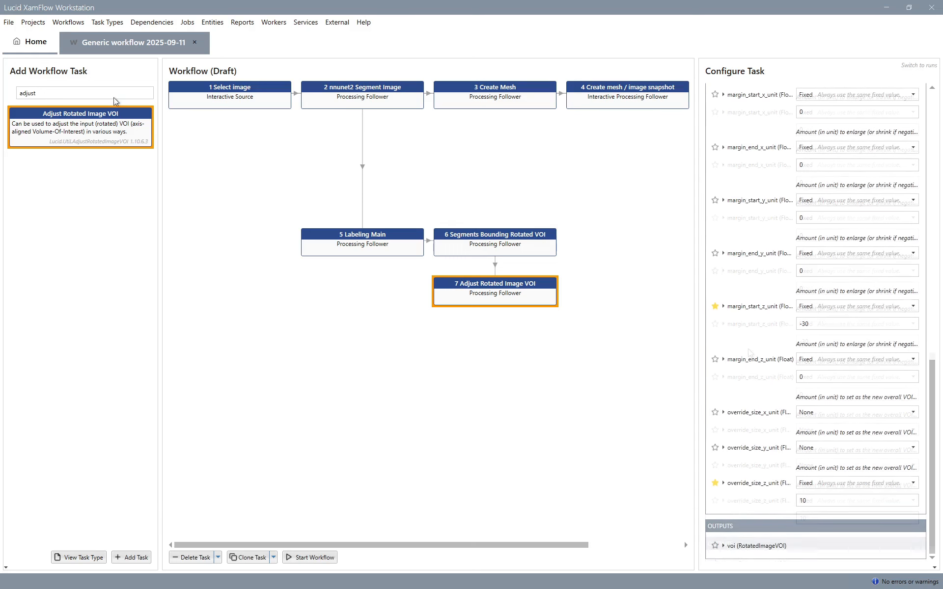
- Add a Create Mask from Rotated VOI task and place it beside Adjust Rotated Image VOI
{"action": "left_click", "coordinate": [114, 93]}
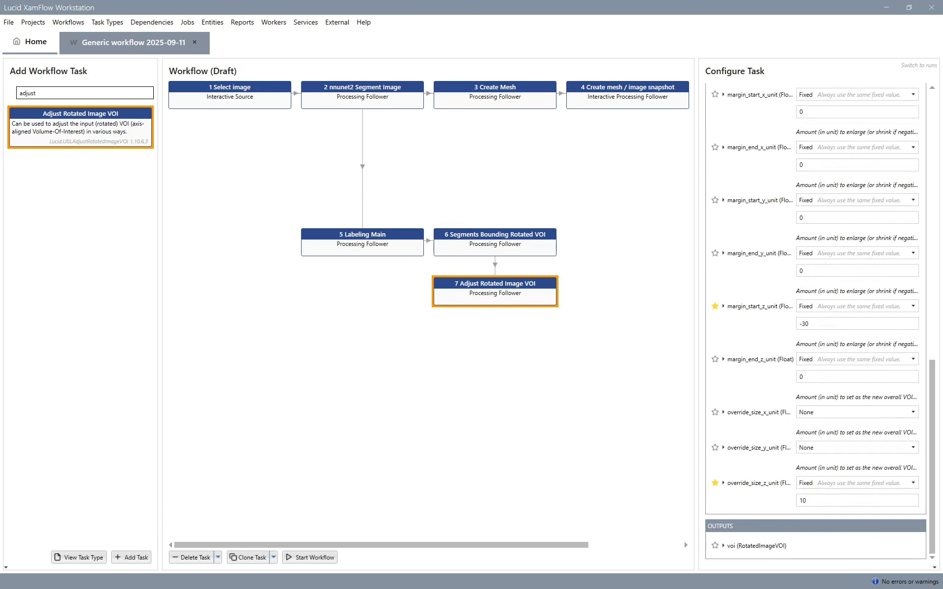
{"action": "key", "text": "ctrl+a"}
{"action": "type", "text": "mask"}
{"action": "double_click", "coordinate": [113, 279]}
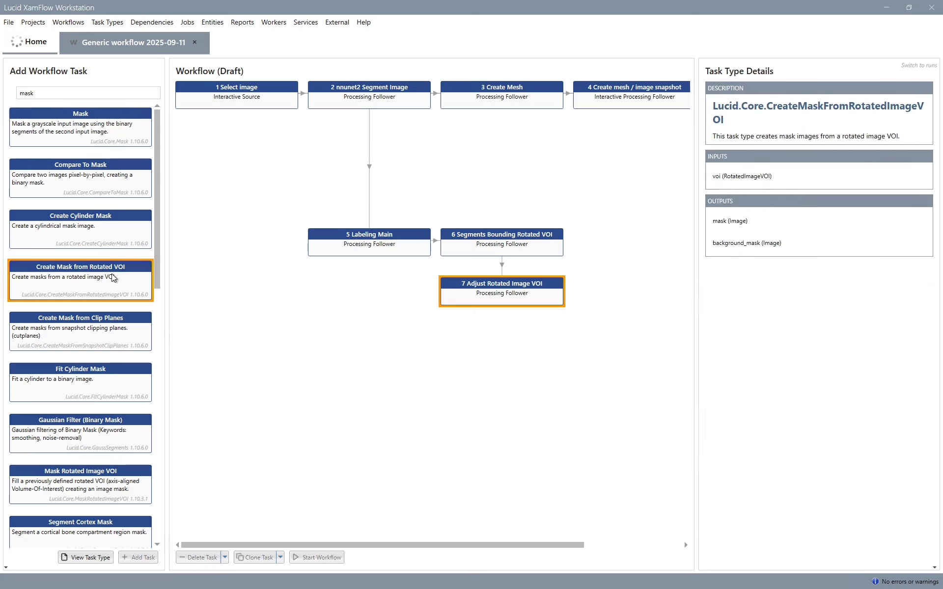
{"action": "left_click_drag", "start_coordinate": [536, 341], "coordinate": [638, 300]}
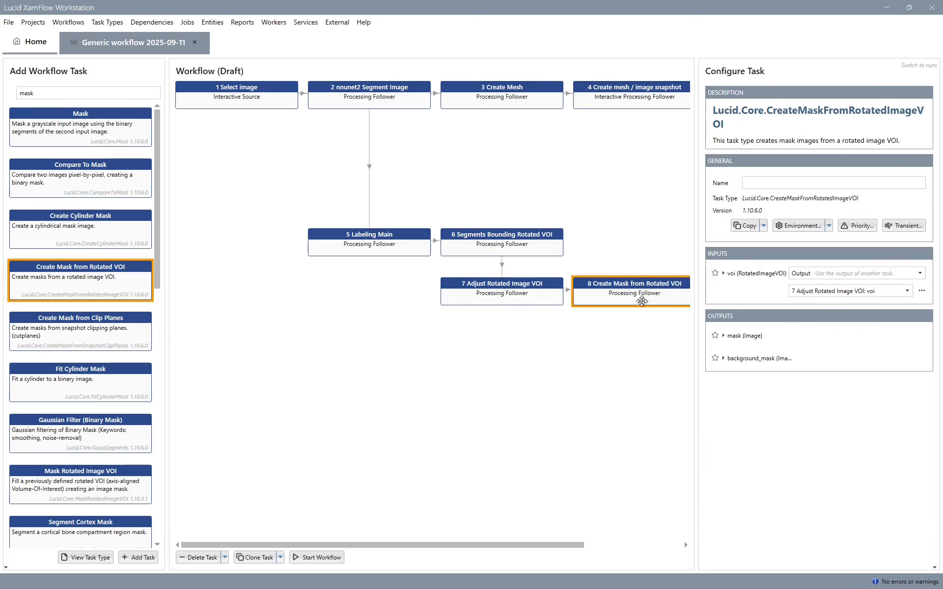
- Add a Mask task with its mask input connected to the Labeling Main segments, placed below Create Mask from Rotated VOI
{"action": "double_click", "coordinate": [85, 136]}
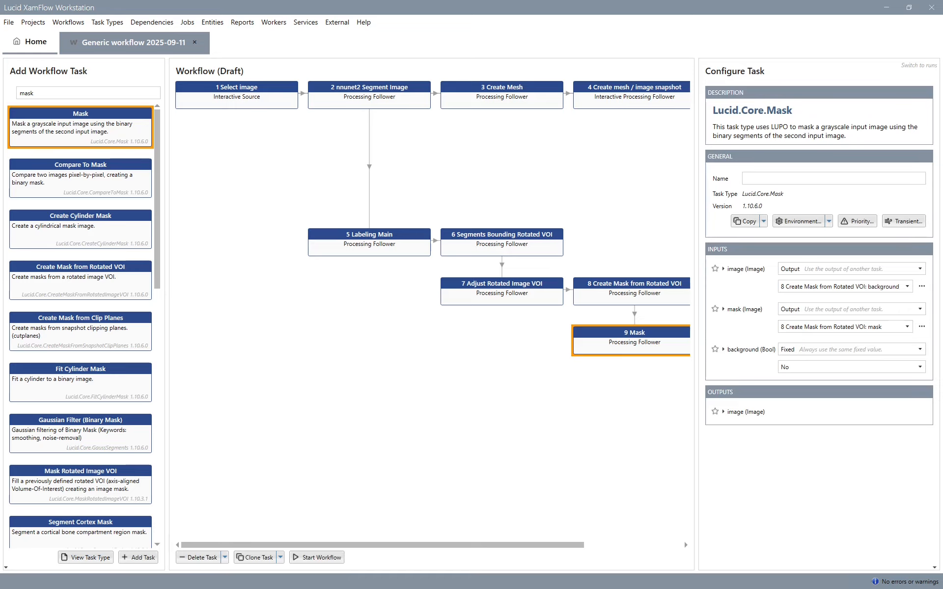
{"action": "left_click_drag", "start_coordinate": [393, 248], "coordinate": [615, 342]}
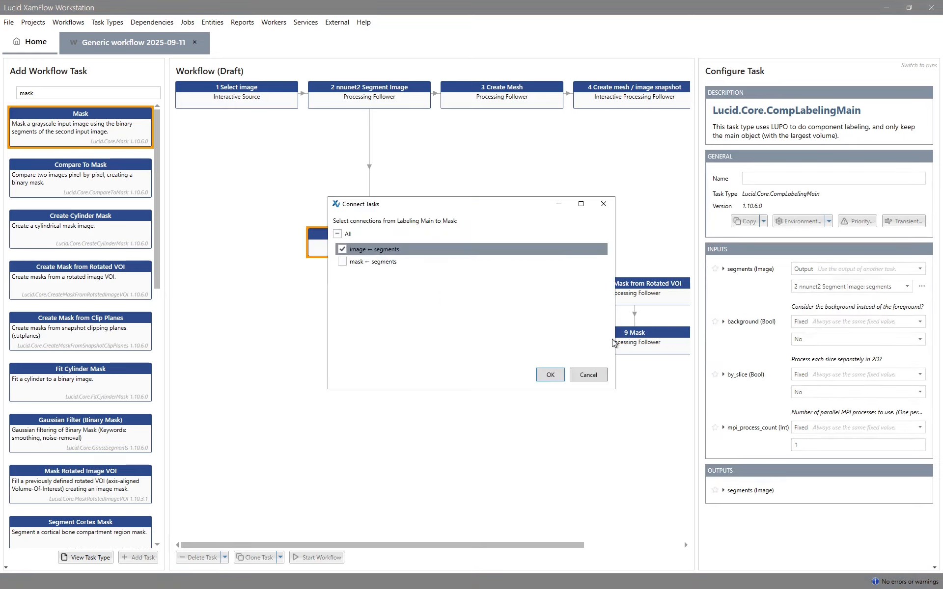
{"action": "left_click", "coordinate": [382, 262]}
{"action": "left_click", "coordinate": [550, 374]}
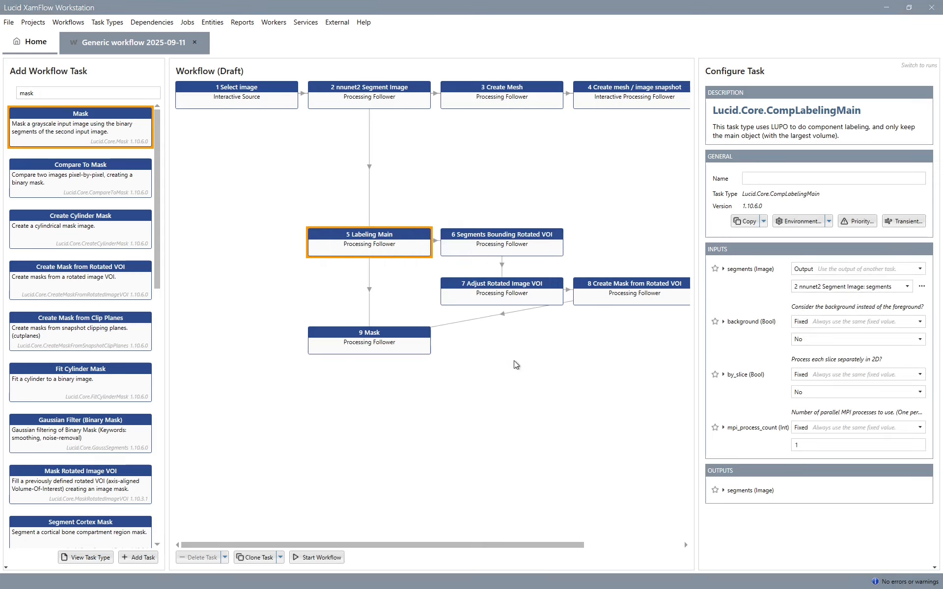
{"action": "left_click", "coordinate": [391, 330]}
{"action": "left_click_drag", "start_coordinate": [391, 330], "coordinate": [664, 327]}
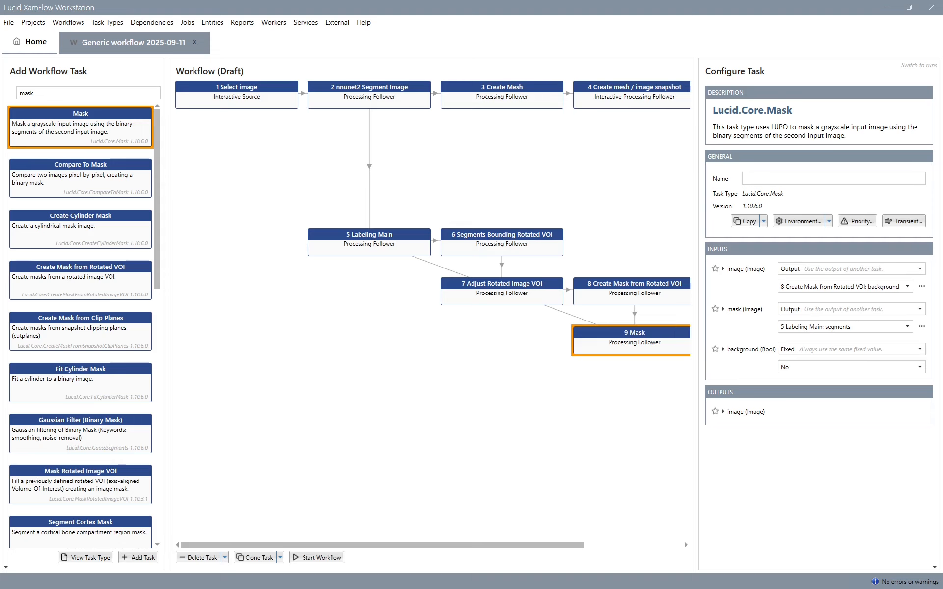
- Add an Auto Thresholding task fed by Select image and place it below Labeling Main
{"action": "left_click", "coordinate": [226, 91]}
{"action": "left_click", "coordinate": [64, 93]}
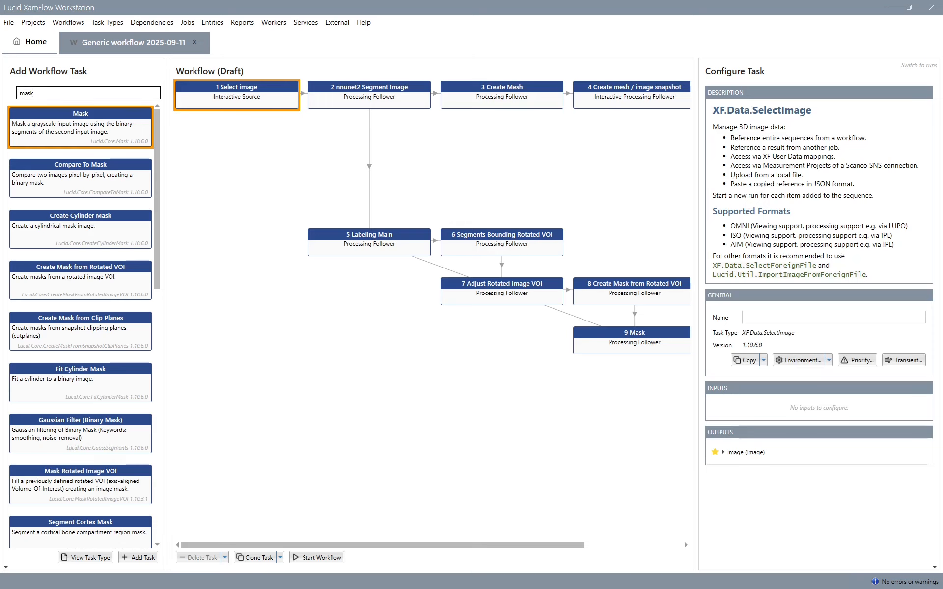
{"action": "key", "text": "ctrl+a"}
{"action": "type", "text": "auto"}
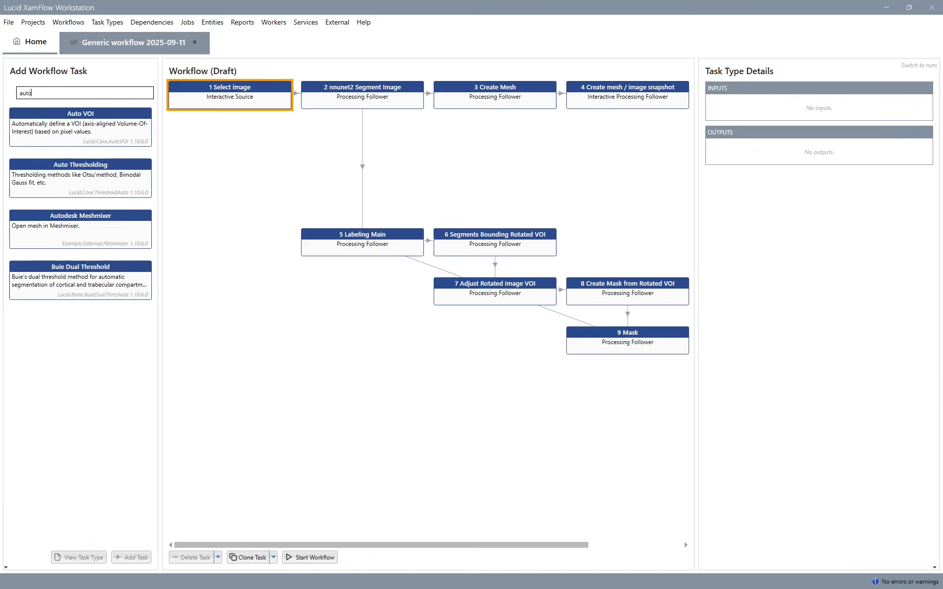
{"action": "double_click", "coordinate": [116, 178]}
{"action": "left_click_drag", "start_coordinate": [245, 135], "coordinate": [353, 357]}
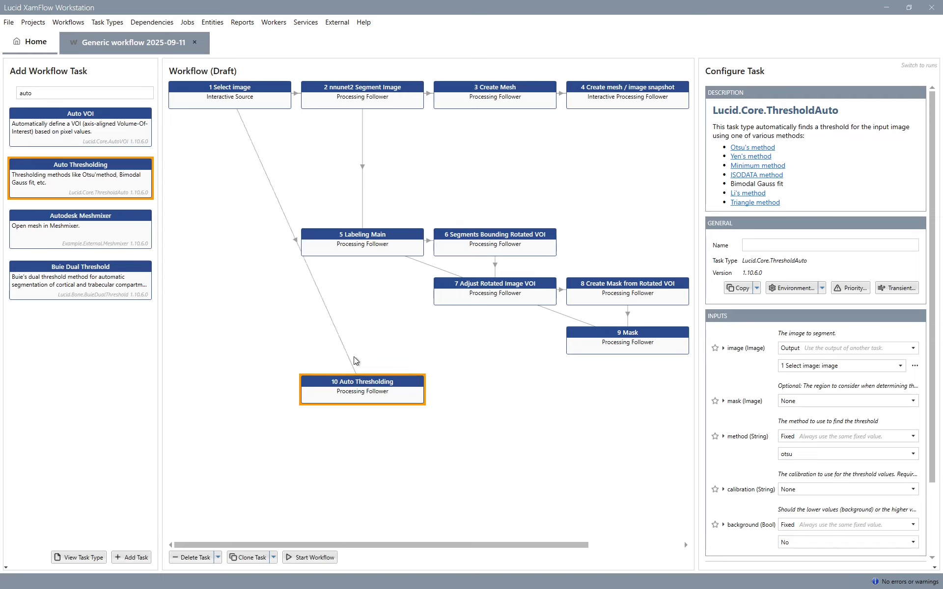
- Set the Auto Thresholding mask input to the Labeling Main segments output and keep otsu as the method
{"action": "scroll", "coordinate": [731, 455], "scroll_direction": "down", "scroll_amount": 3}
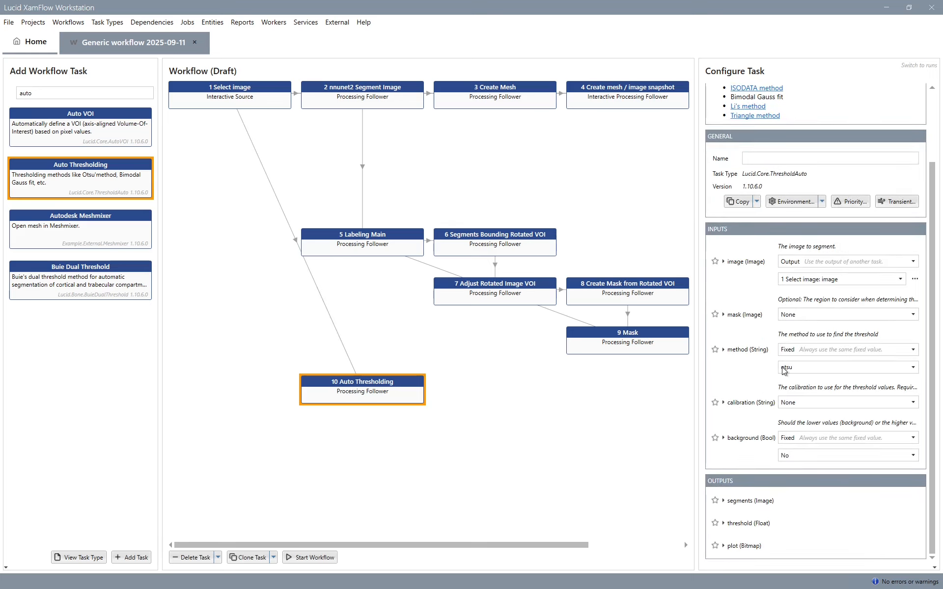
{"action": "left_click", "coordinate": [814, 320]}
{"action": "left_click", "coordinate": [806, 338]}
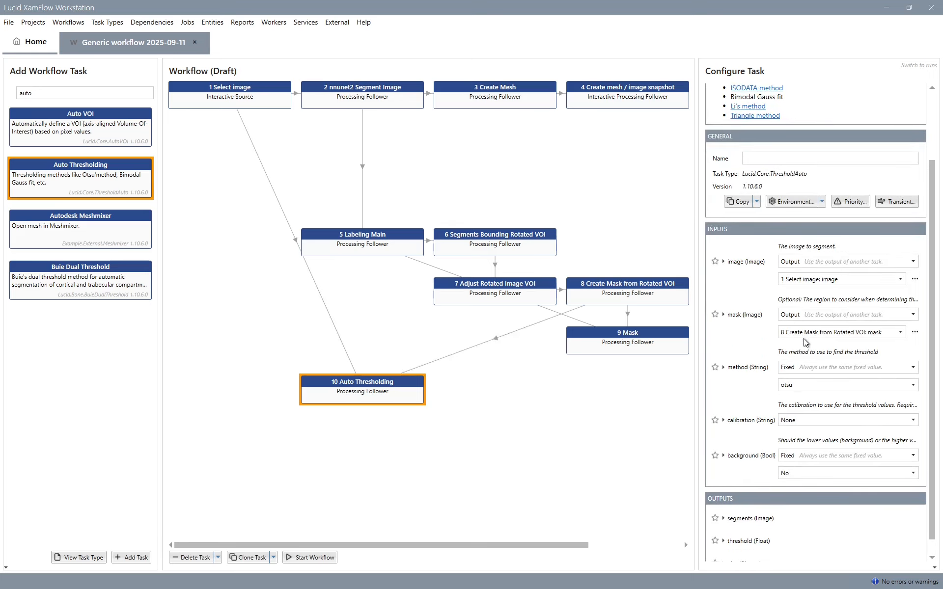
{"action": "left_click", "coordinate": [808, 338]}
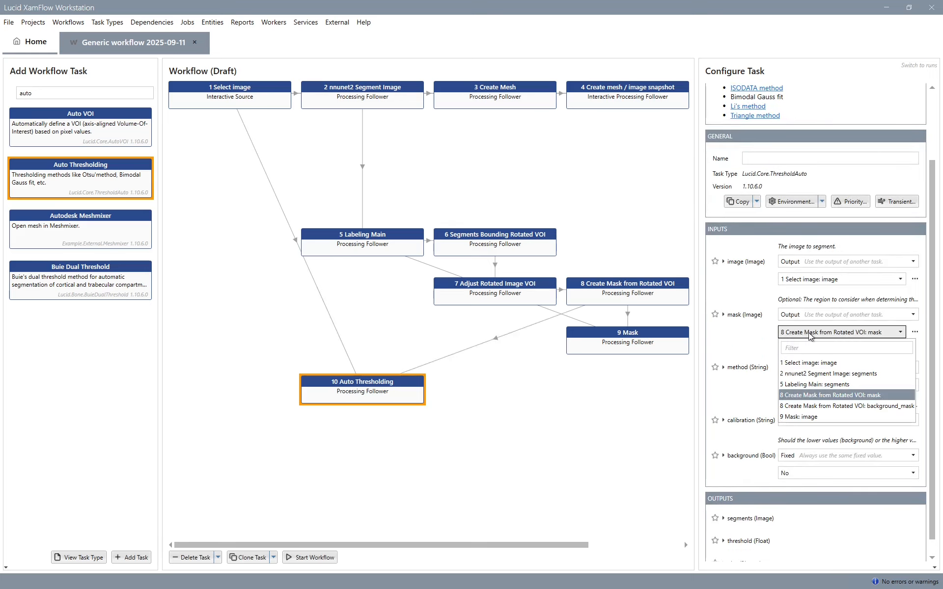
{"action": "left_click", "coordinate": [814, 385]}
{"action": "left_click", "coordinate": [795, 386]}
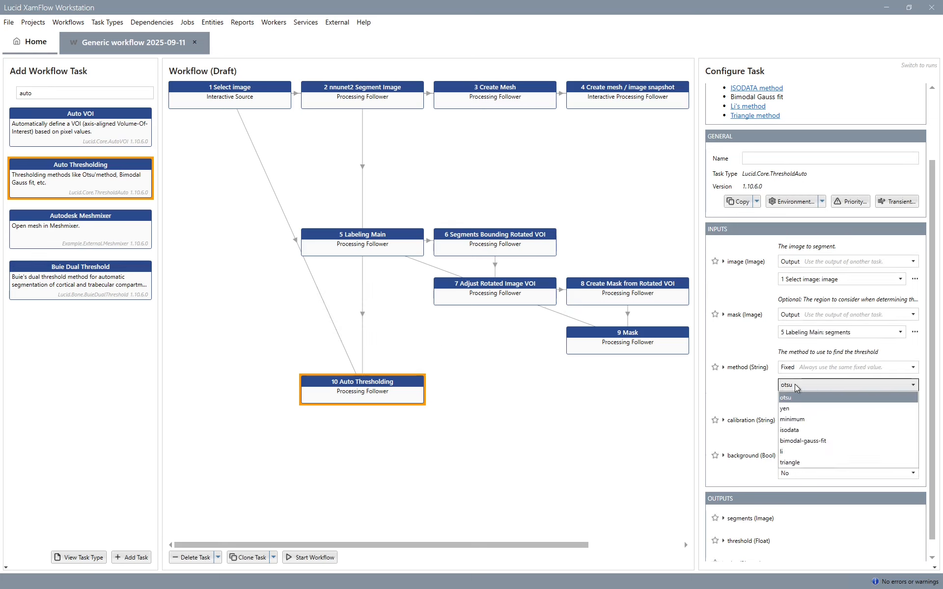
{"action": "left_click", "coordinate": [796, 386]}
{"action": "scroll", "coordinate": [758, 447], "scroll_direction": "down", "scroll_amount": 1}
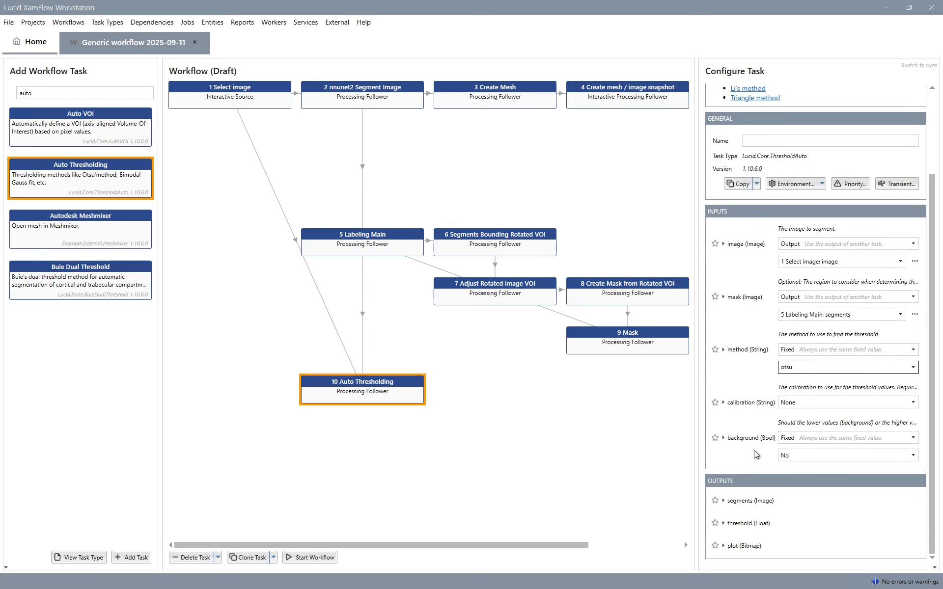
- Star the plot output of Auto Thresholding, and add a Segment Cortex Mask task placed beside it
{"action": "left_click", "coordinate": [715, 546]}
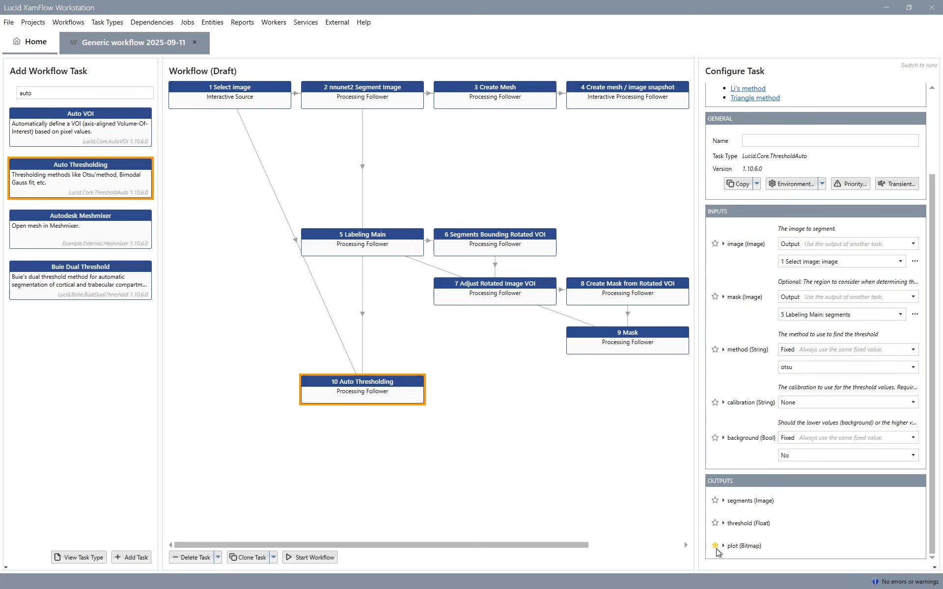
{"action": "double_click", "coordinate": [25, 93]}
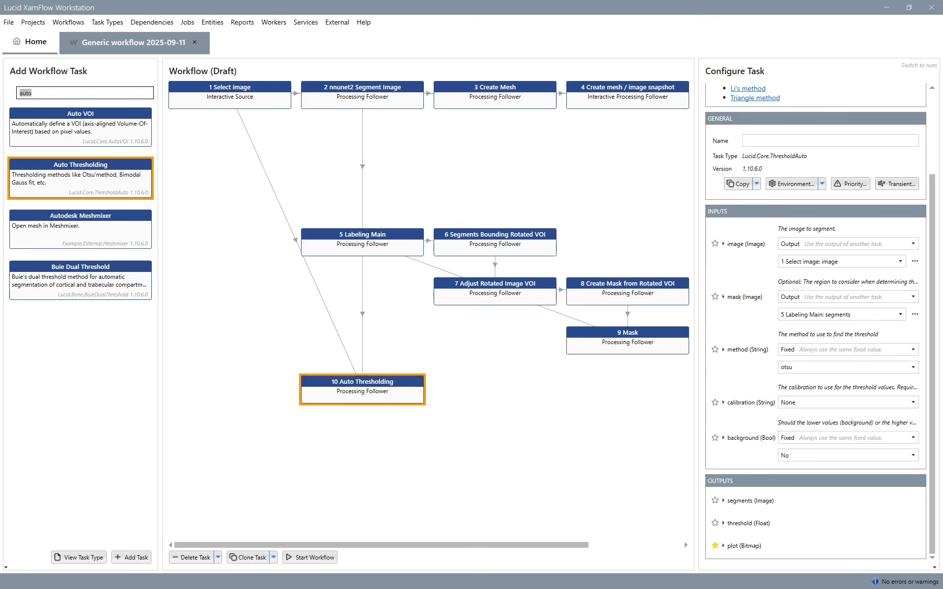
{"action": "type", "text": "cortex"}
{"action": "double_click", "coordinate": [95, 125]}
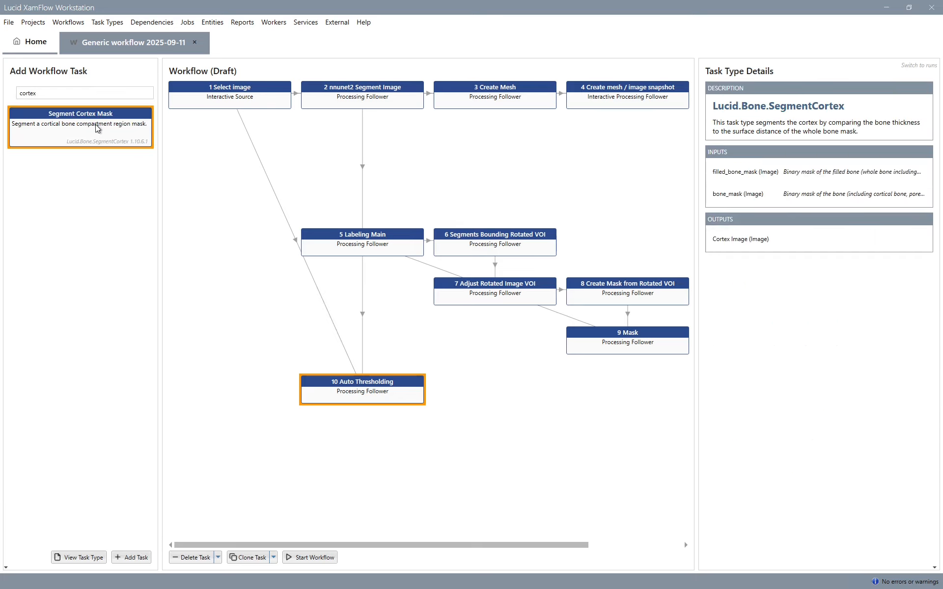
{"action": "left_click_drag", "start_coordinate": [372, 428], "coordinate": [484, 384]}
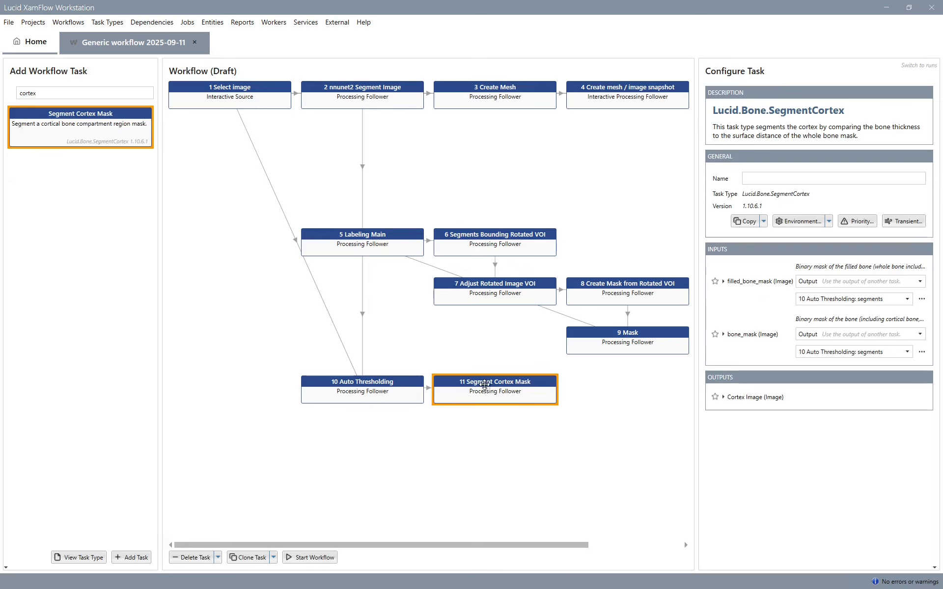
- Set the filled_bone_mask input of Segment Cortex Mask to the Labeling Main segments and star its Cortex Image output
{"action": "left_click", "coordinate": [826, 300]}
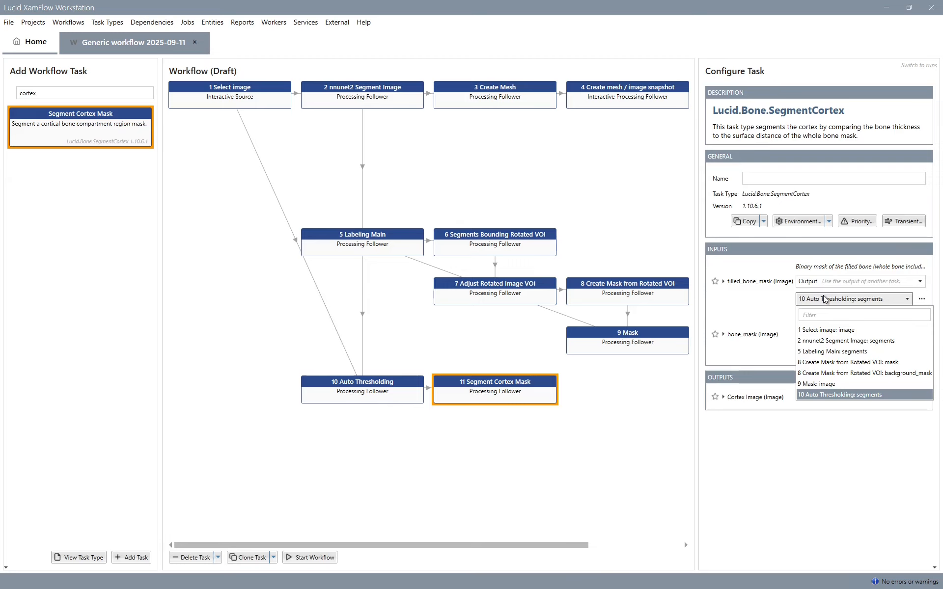
{"action": "left_click", "coordinate": [834, 352]}
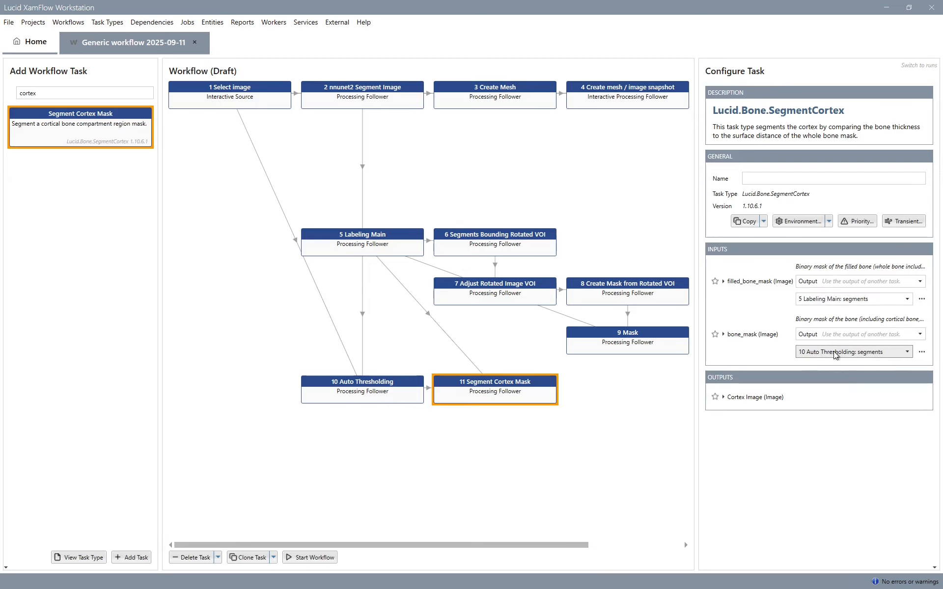
{"action": "left_click", "coordinate": [717, 399]}
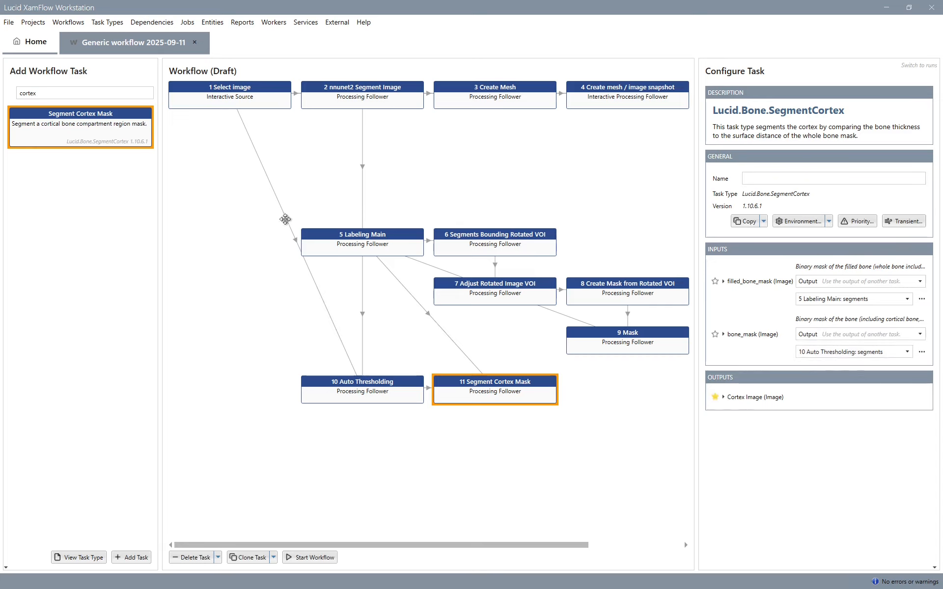
- Add a second Mask task well below Segment Cortex Mask and set its mask input to the image output of the first Mask task
{"action": "left_click", "coordinate": [29, 92]}
{"action": "key", "text": "ctrl+a"}
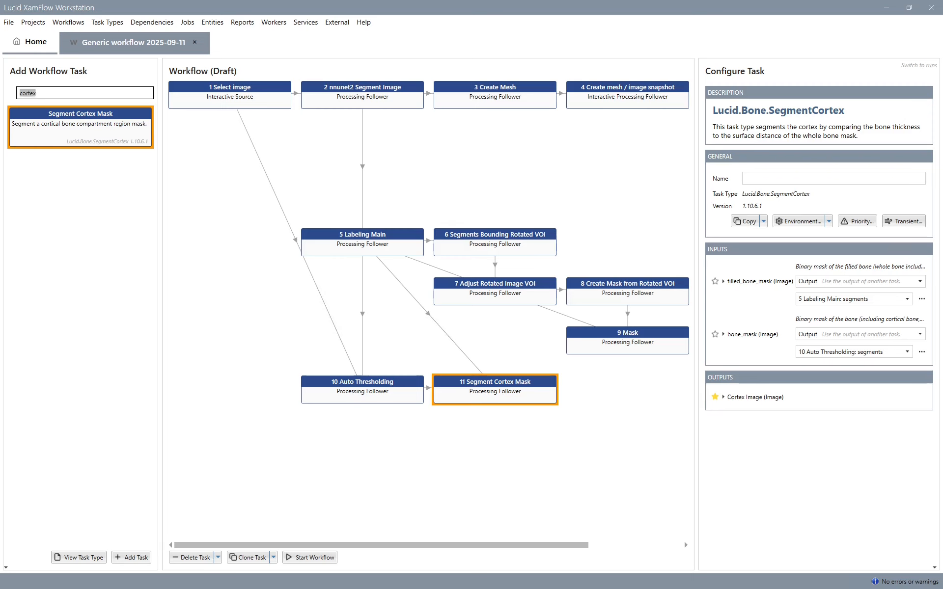
{"action": "type", "text": "mask"}
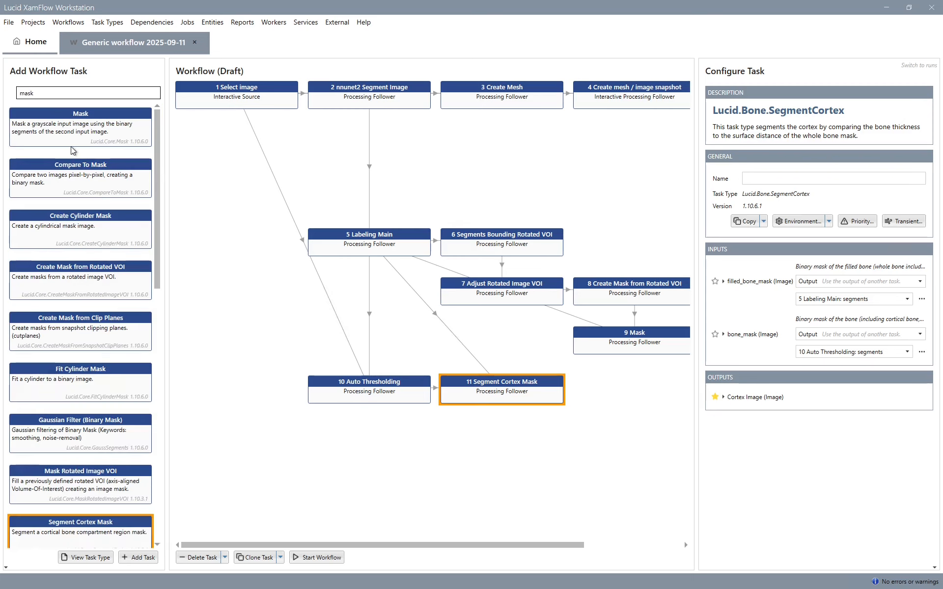
{"action": "double_click", "coordinate": [105, 130]}
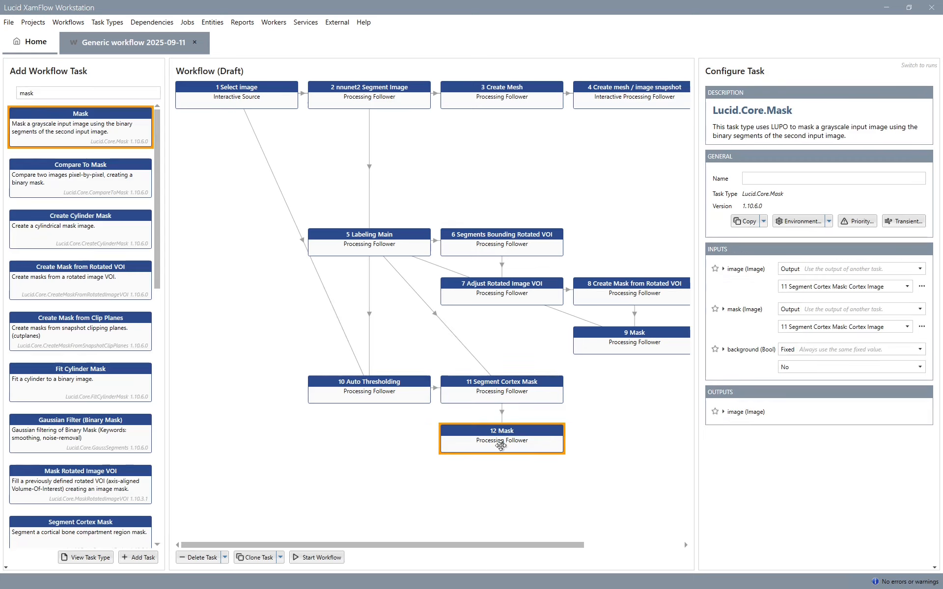
{"action": "left_click_drag", "start_coordinate": [499, 439], "coordinate": [494, 520]}
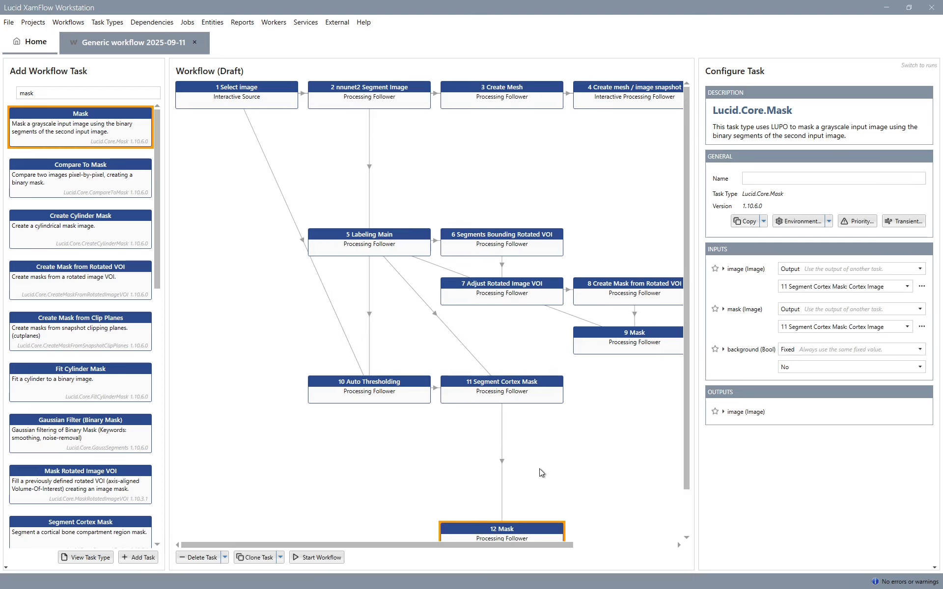
{"action": "scroll", "coordinate": [540, 467], "scroll_direction": "down", "scroll_amount": 3}
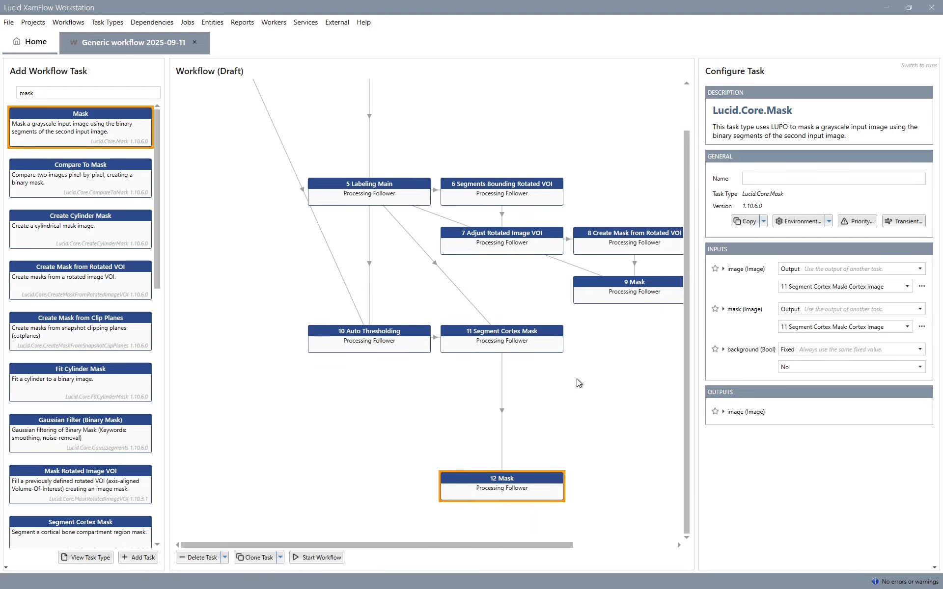
{"action": "left_click", "coordinate": [820, 328]}
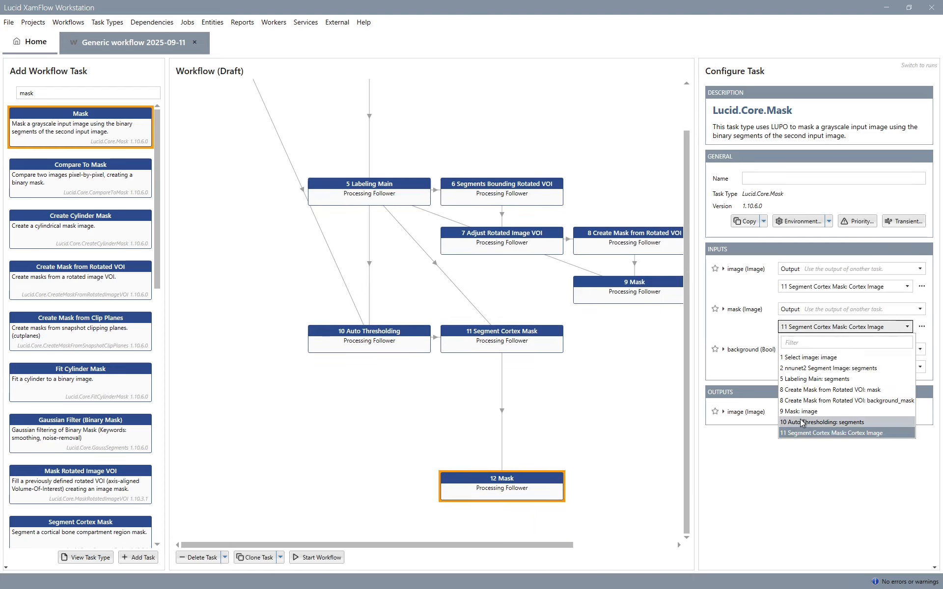
{"action": "left_click", "coordinate": [799, 411]}
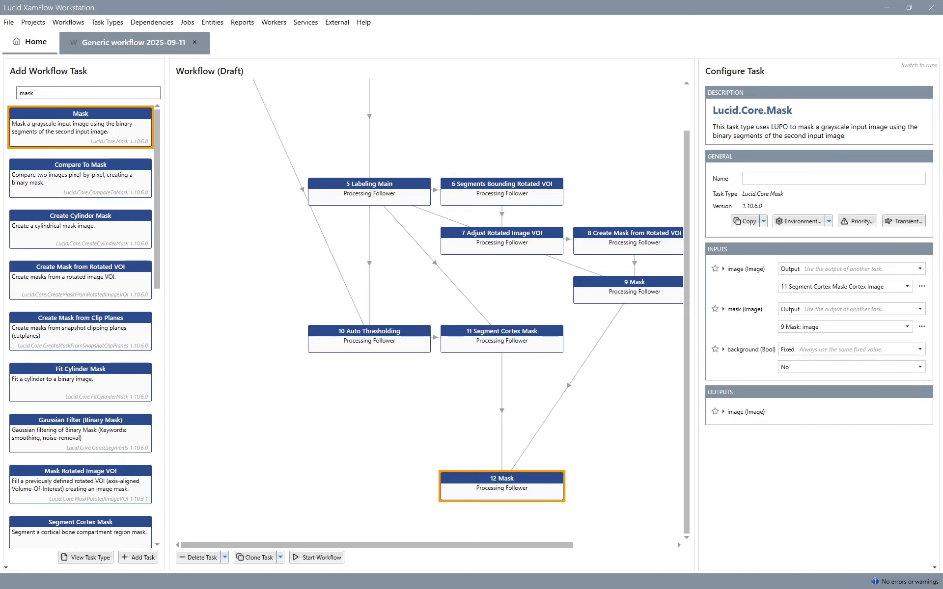
- Add a Create compare snapshot task beside the second Mask and set its image1 input to the Select image output
{"action": "double_click", "coordinate": [97, 94]}
{"action": "type", "text": "compare"}
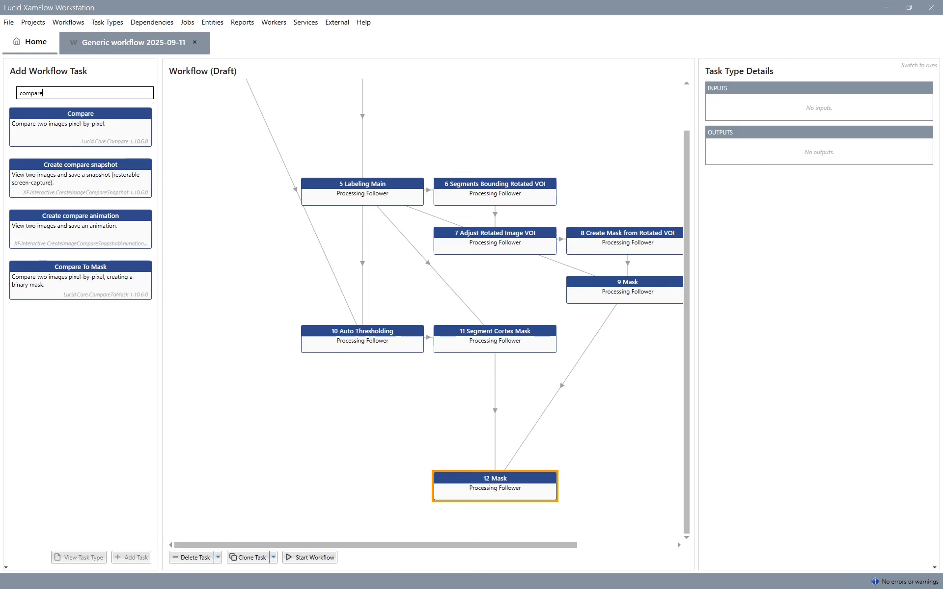
{"action": "double_click", "coordinate": [101, 174]}
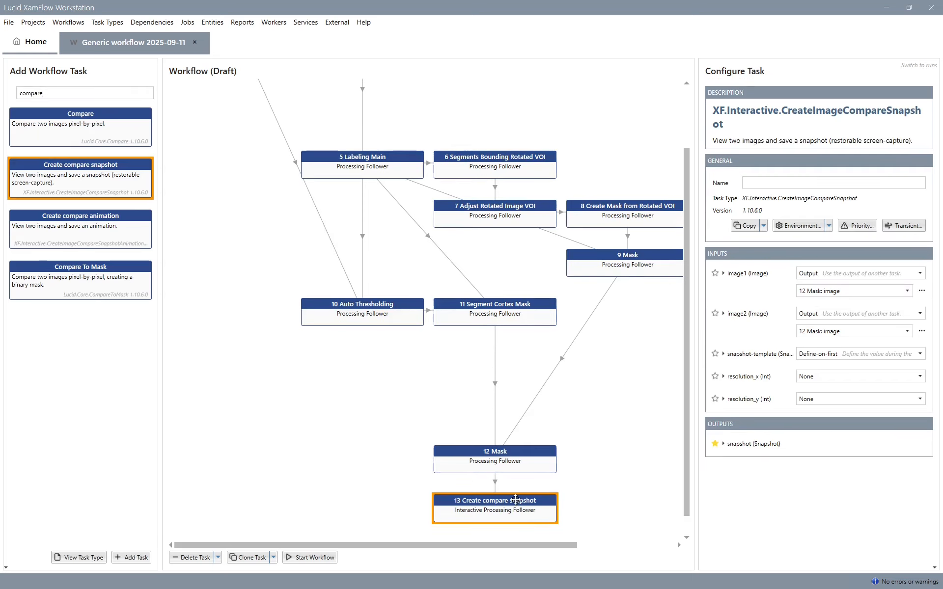
{"action": "left_click_drag", "start_coordinate": [515, 500], "coordinate": [610, 463]}
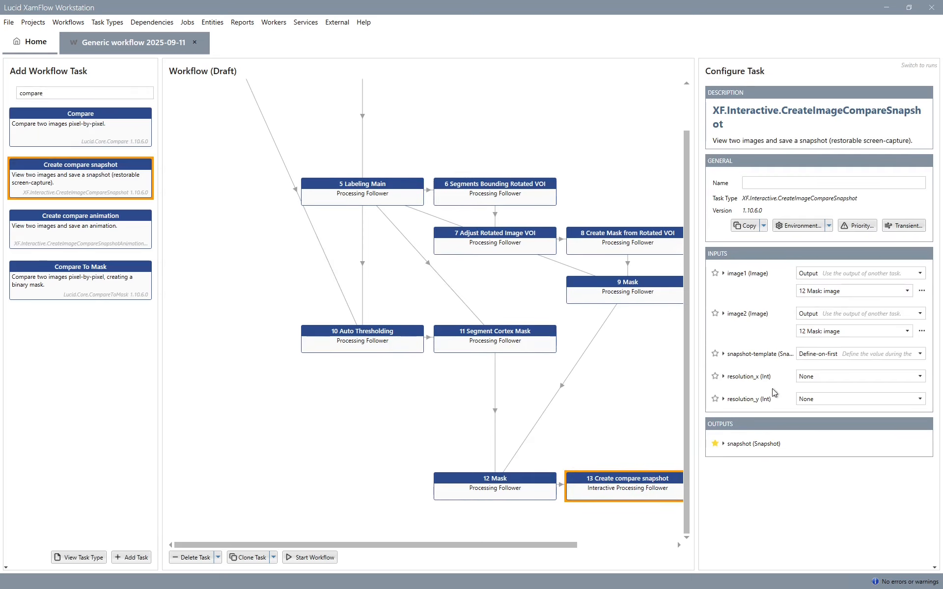
{"action": "left_click", "coordinate": [818, 293]}
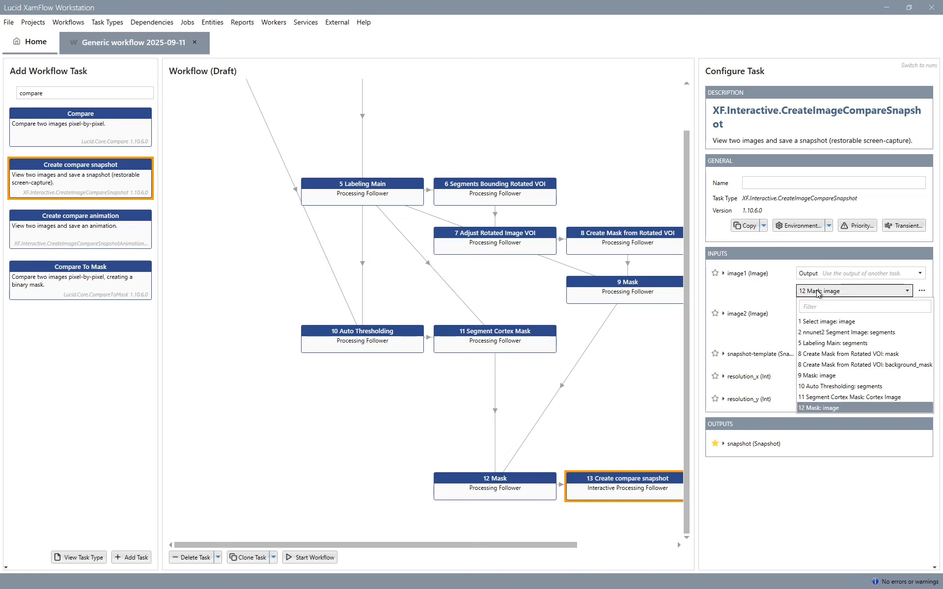
{"action": "left_click", "coordinate": [826, 321]}
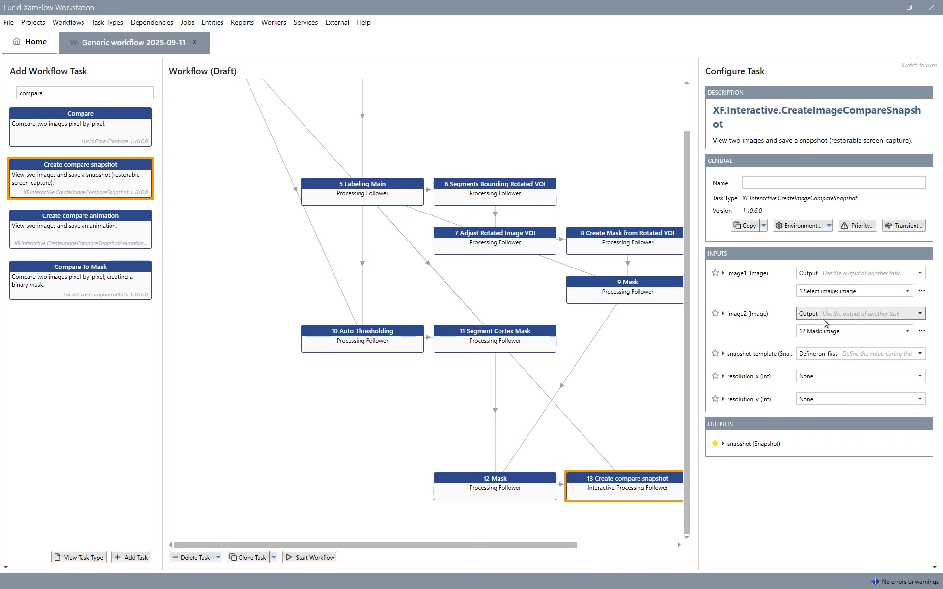
- Add an Add image task and place it directly beside Auto Thresholding, in the same column as Select image
{"action": "left_click", "coordinate": [137, 98]}
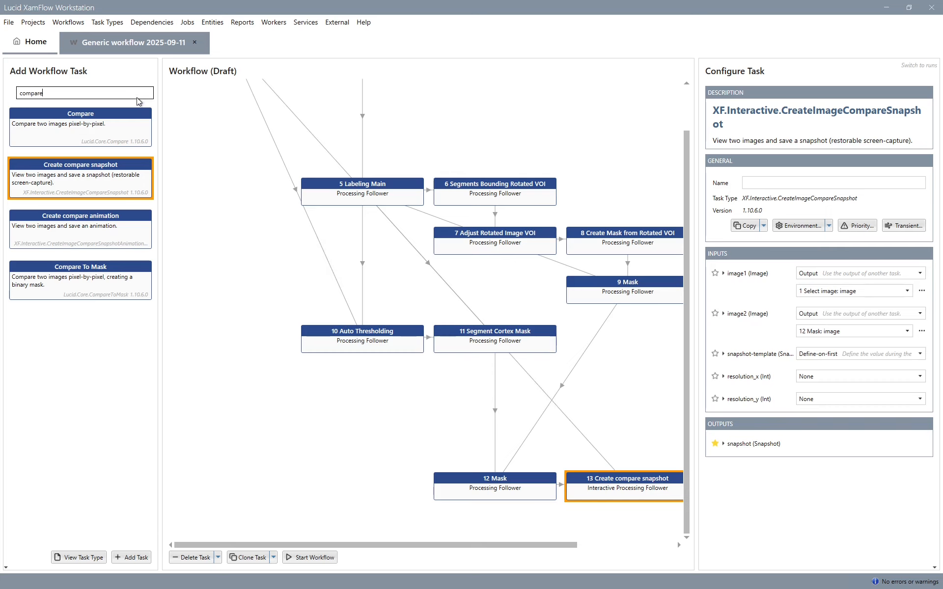
{"action": "key", "text": "ctrl+a"}
{"action": "type", "text": "add image"}
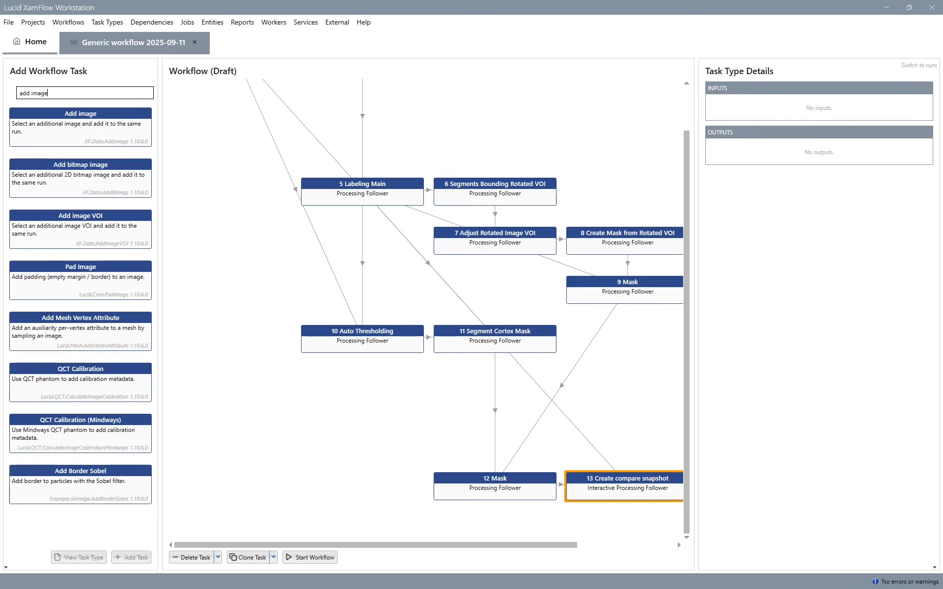
{"action": "double_click", "coordinate": [129, 135]}
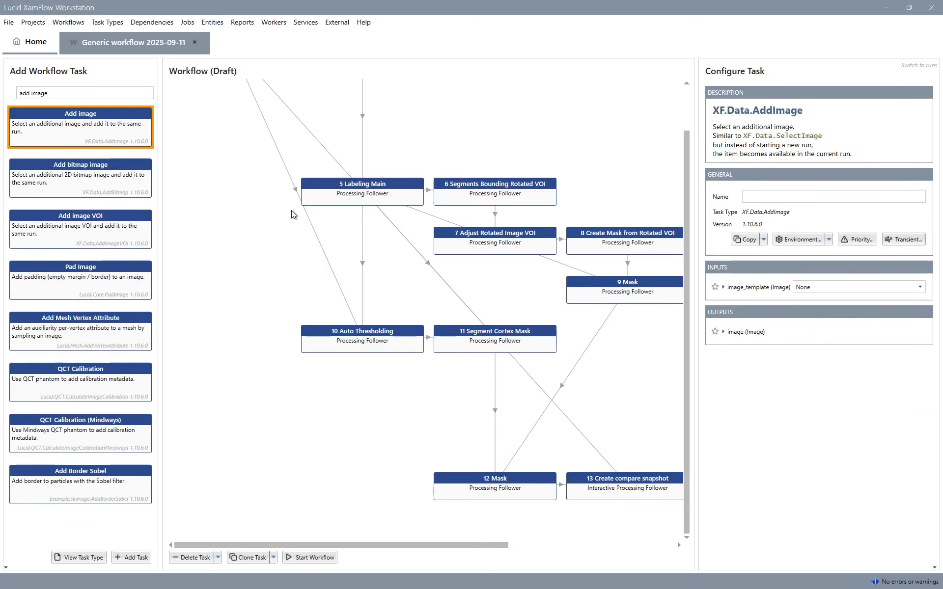
{"action": "left_click_drag", "start_coordinate": [592, 84], "coordinate": [193, 274]}
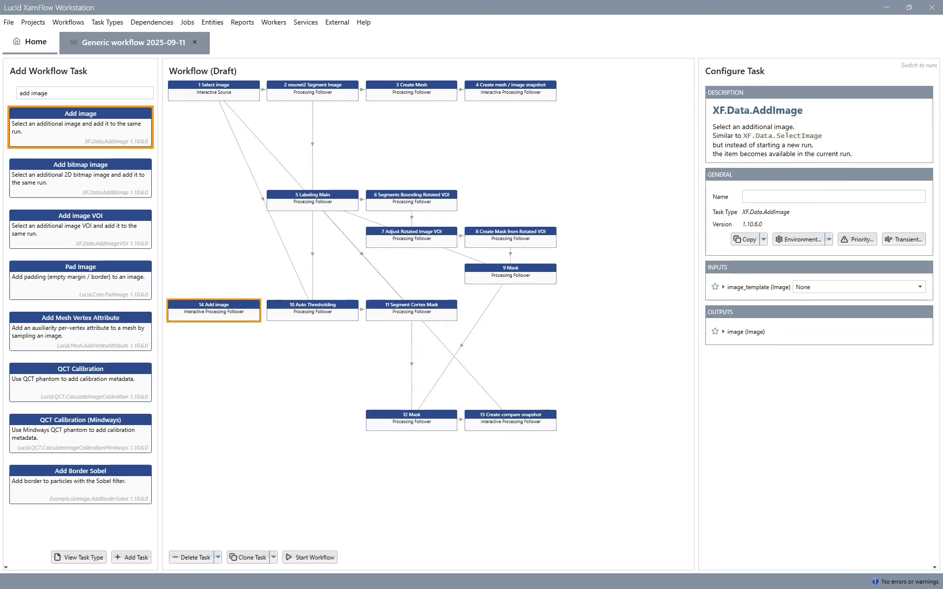
- Add an Assign Image Calibration task that follows the Add image task
{"action": "left_click", "coordinate": [51, 93]}
{"action": "key", "text": "ctrl+a"}
{"action": "type", "text": "assign"}
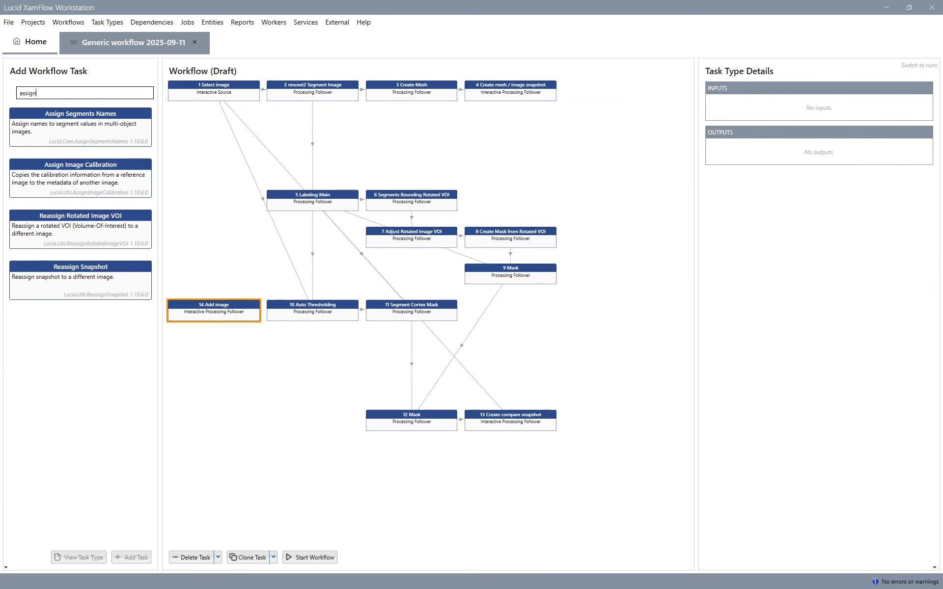
{"action": "double_click", "coordinate": [101, 199]}
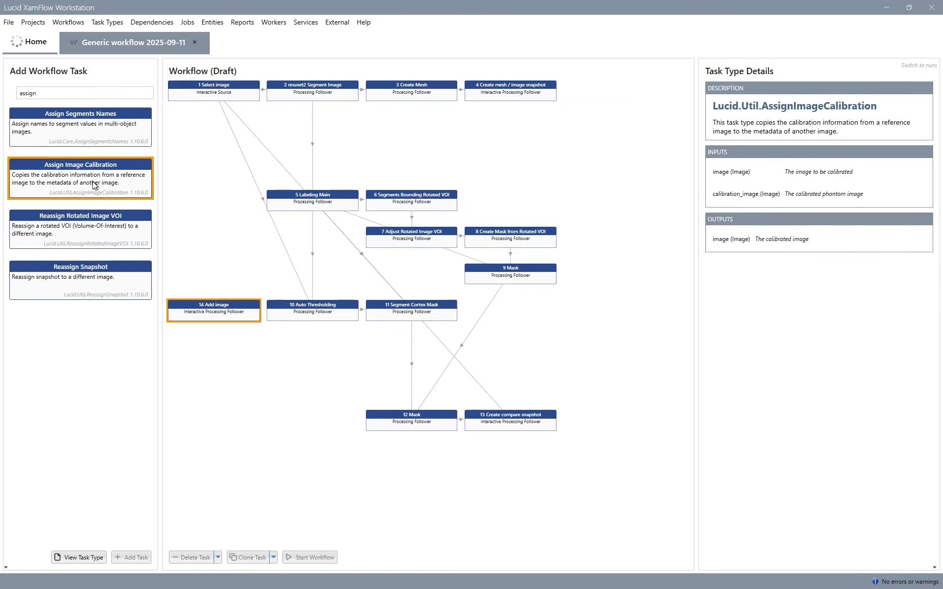
- Add a BMD task below Assign Image Calibration, level with the second Mask, and connect that Mask's image output as its mask input
{"action": "left_click", "coordinate": [94, 98]}
{"action": "key", "text": "ctrl+a"}
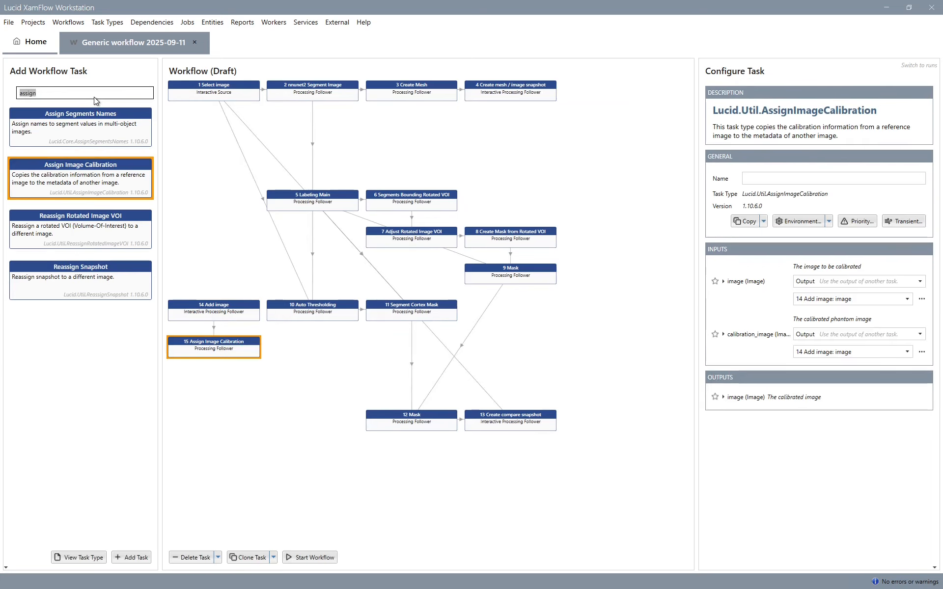
{"action": "type", "text": "bmd"}
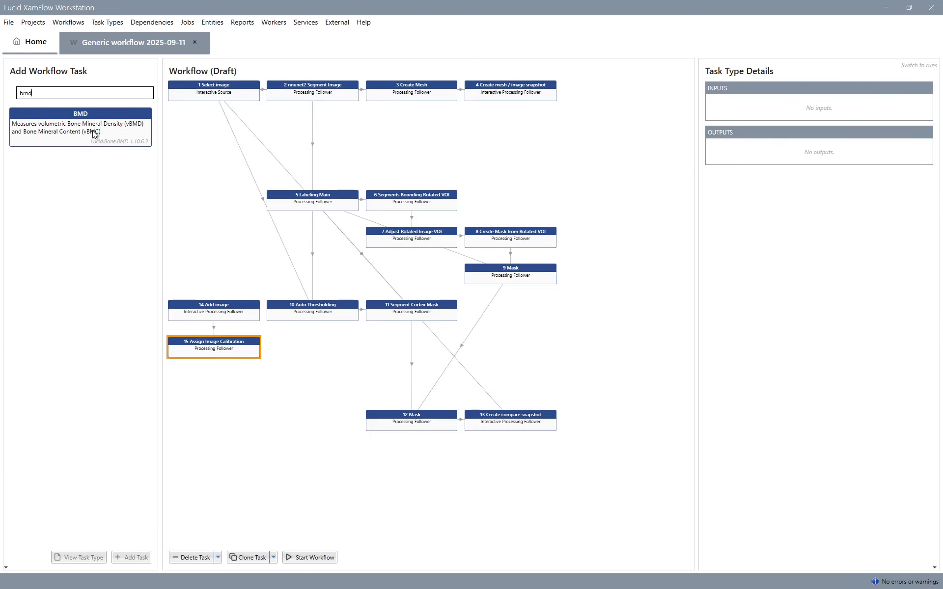
{"action": "double_click", "coordinate": [92, 131]}
{"action": "left_click_drag", "start_coordinate": [233, 376], "coordinate": [234, 417]}
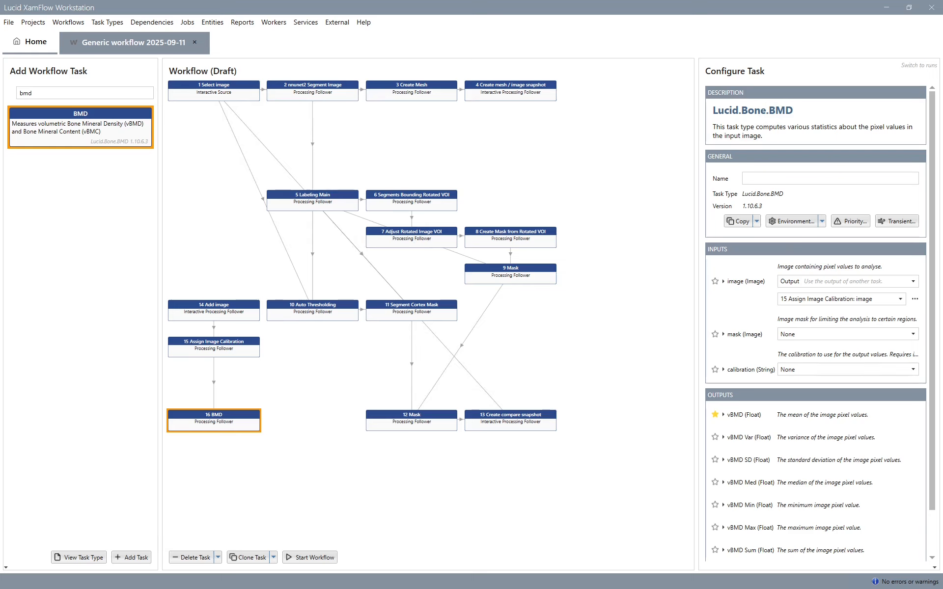
{"action": "left_click_drag", "start_coordinate": [411, 422], "coordinate": [215, 425]}
{"action": "left_click", "coordinate": [215, 424]}
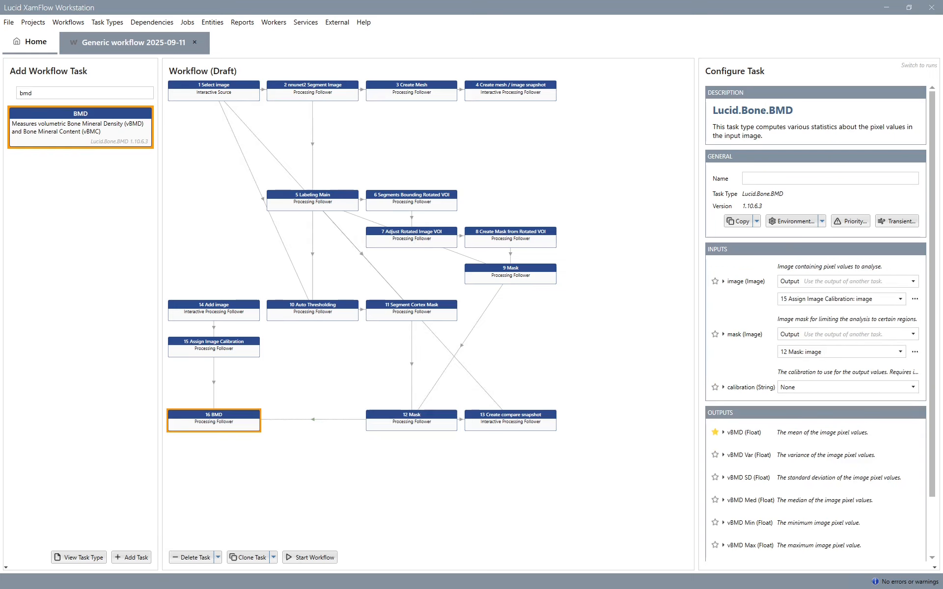
- Set the BMD task's calibration input to the fixed value dens
{"action": "scroll", "coordinate": [734, 358], "scroll_direction": "down", "scroll_amount": 2}
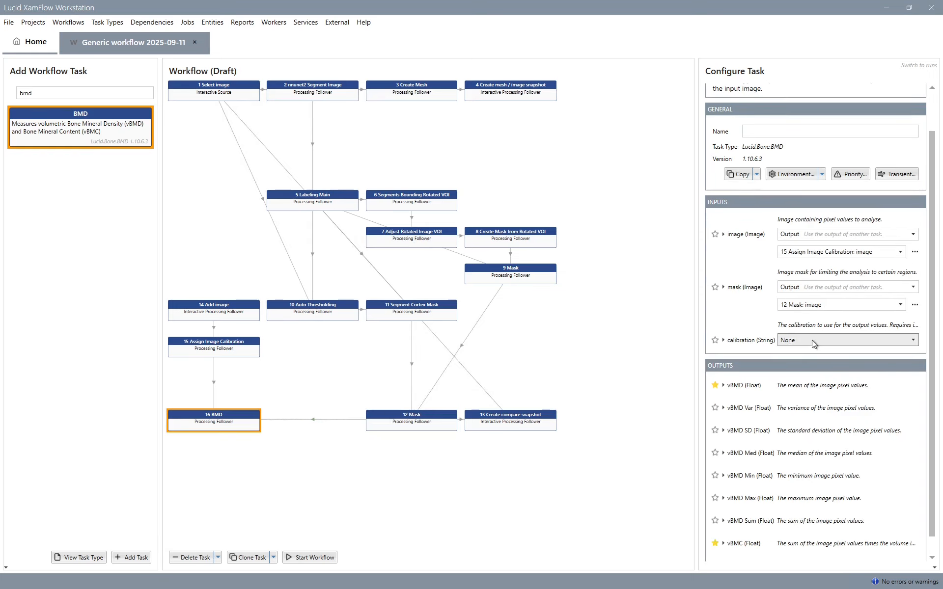
{"action": "left_click", "coordinate": [812, 340]}
{"action": "left_click", "coordinate": [800, 357]}
{"action": "left_click", "coordinate": [801, 355]}
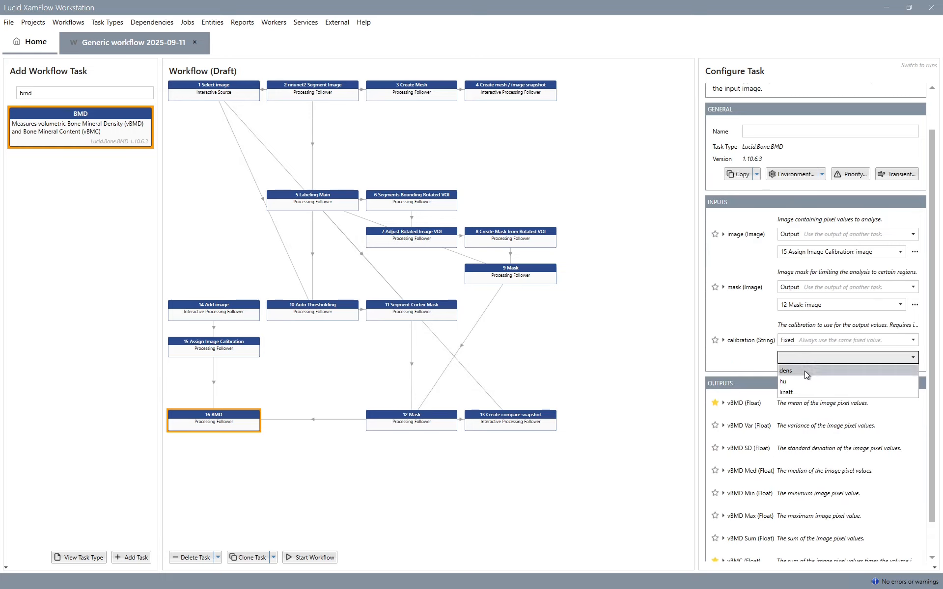
{"action": "left_click", "coordinate": [804, 370]}
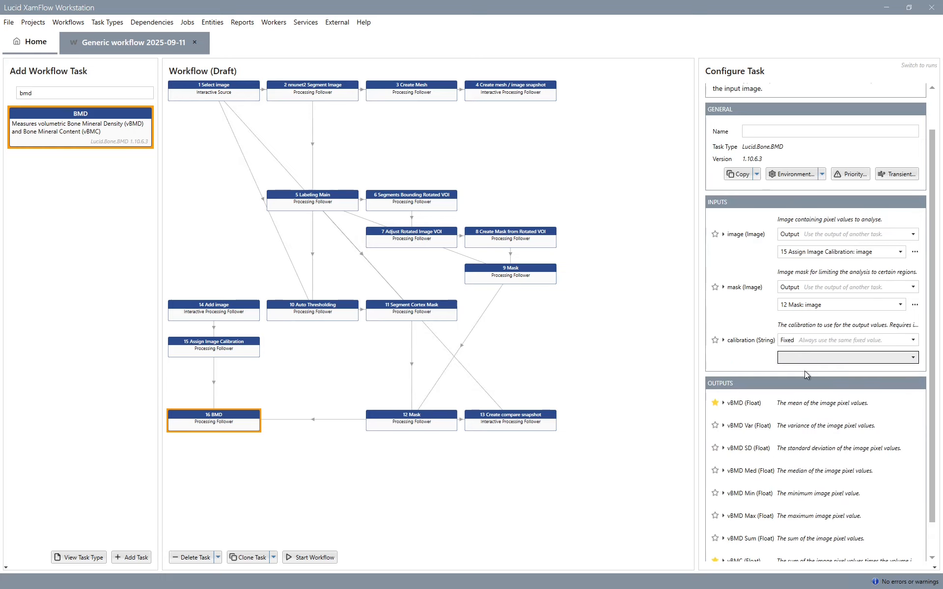
- Start the workflow and complete Select image with Pat001.omni from the results of the 2025-09-09 Adjust VOI workflow
{"action": "left_click", "coordinate": [310, 558]}
{"action": "double_click", "coordinate": [211, 90]}
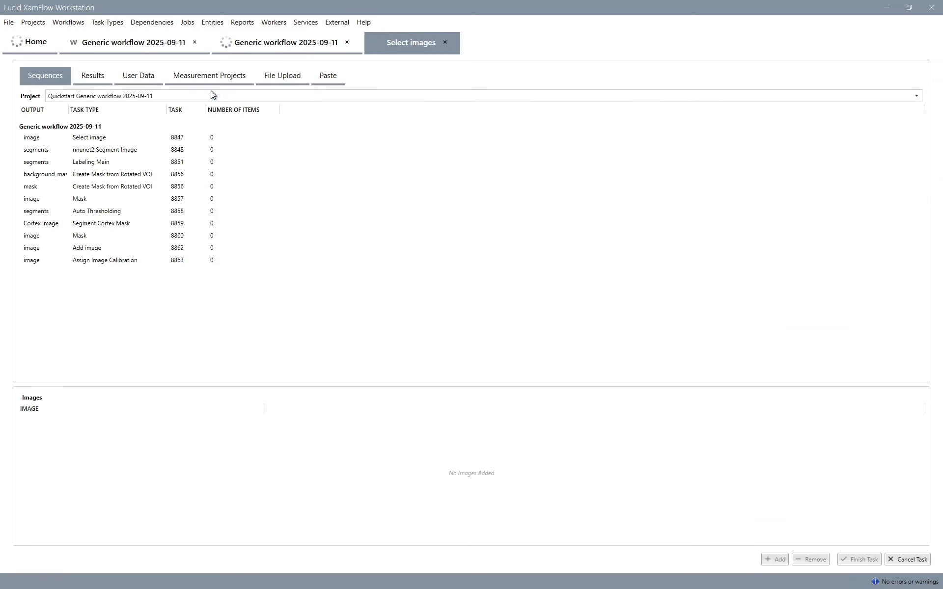
{"action": "left_click", "coordinate": [97, 68]}
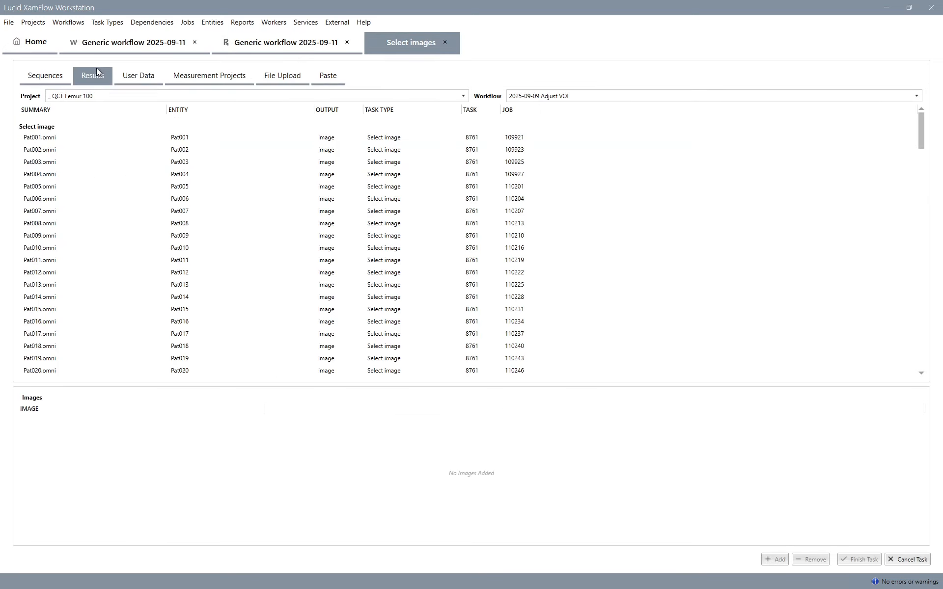
{"action": "double_click", "coordinate": [51, 137]}
{"action": "left_click", "coordinate": [860, 560]}
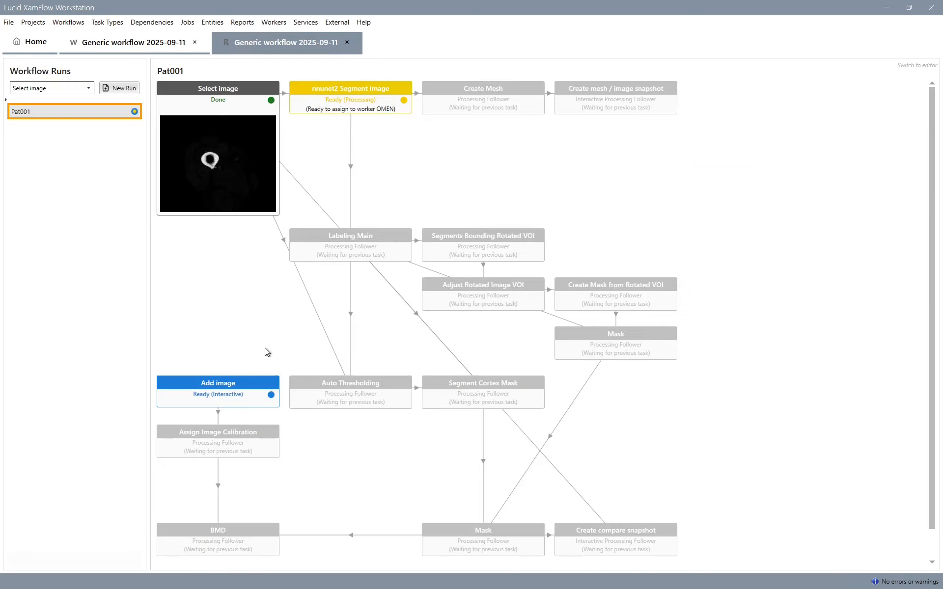
- Complete the Add image task with Pat001_cal.omni from the Calibration results of the Calibrated Phantom workflow
{"action": "double_click", "coordinate": [243, 397]}
{"action": "left_click", "coordinate": [63, 166]}
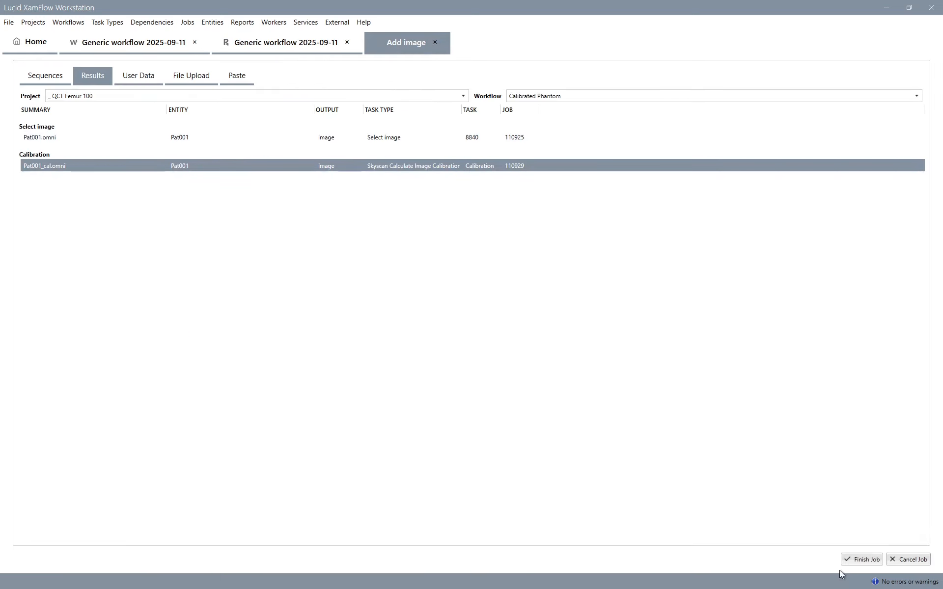
{"action": "left_click", "coordinate": [859, 559]}
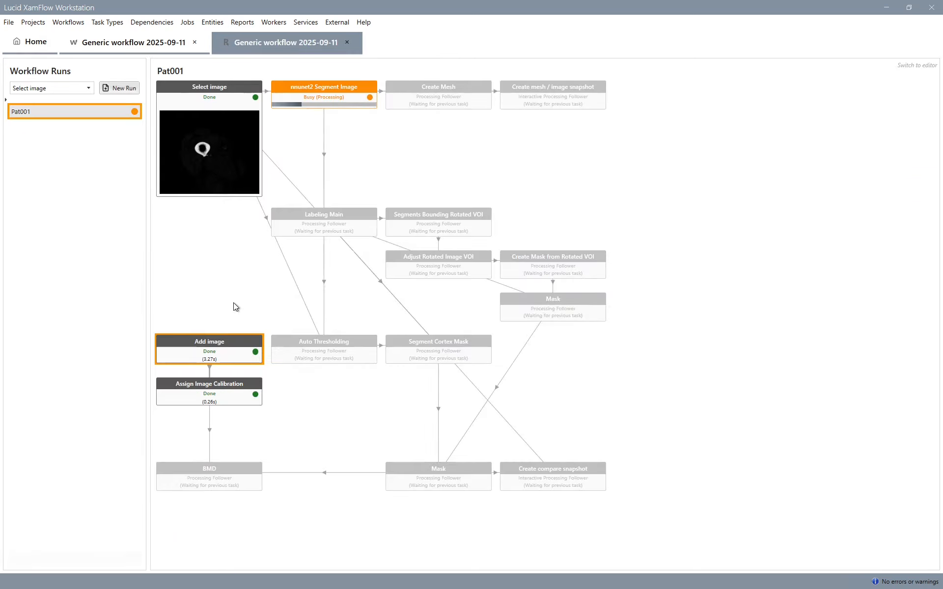
- Inspect the Select image output in the XZ, YZ and 3D volume views with the lower opacity limit at 70, and close it
{"action": "double_click", "coordinate": [231, 171]}
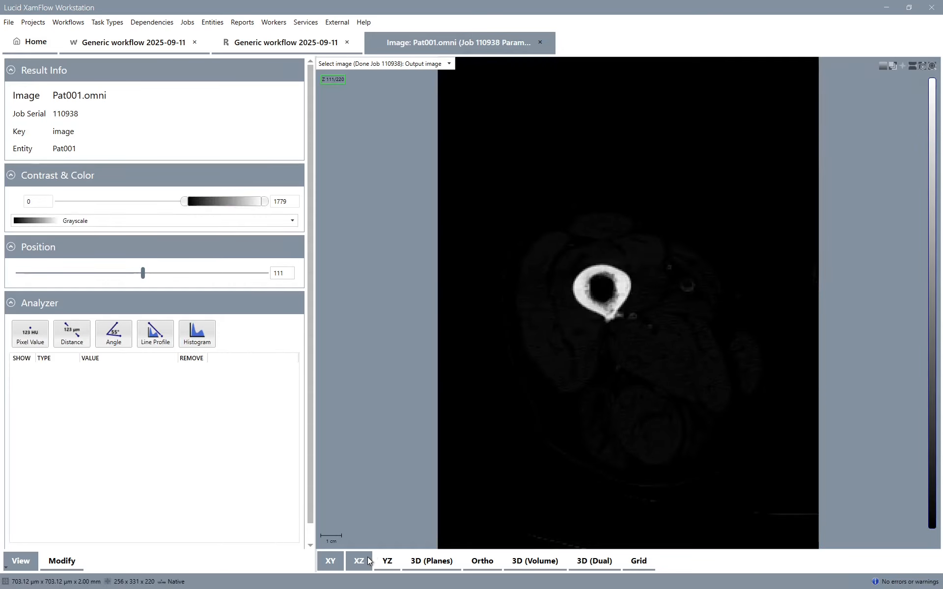
{"action": "left_click", "coordinate": [363, 560]}
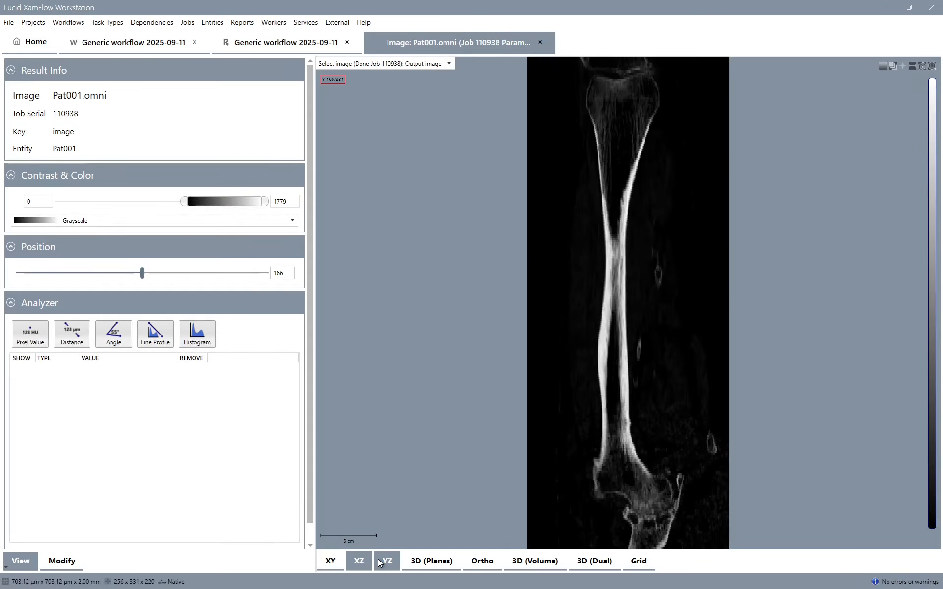
{"action": "left_click", "coordinate": [385, 561]}
{"action": "left_click", "coordinate": [536, 563]}
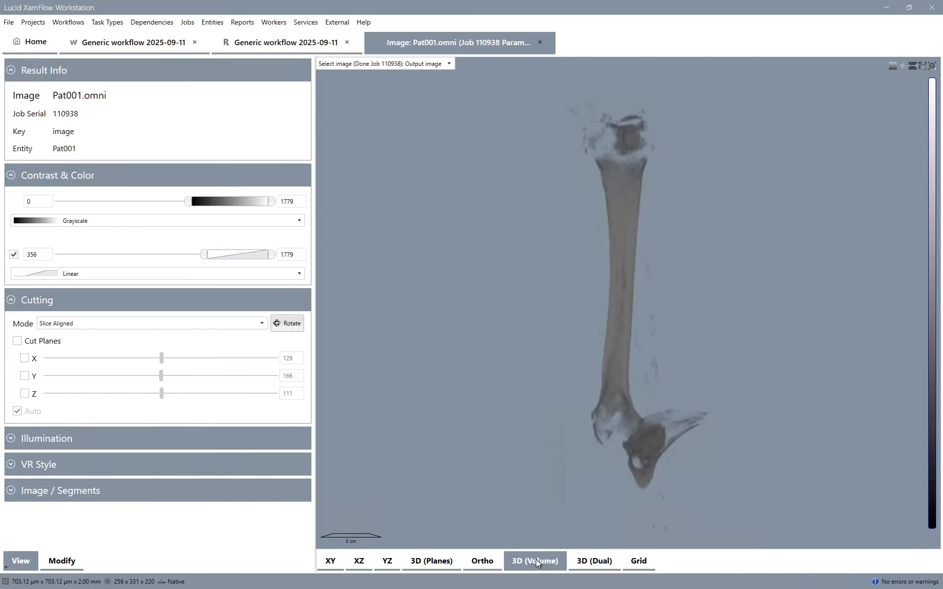
{"action": "left_click_drag", "start_coordinate": [203, 255], "coordinate": [193, 255]}
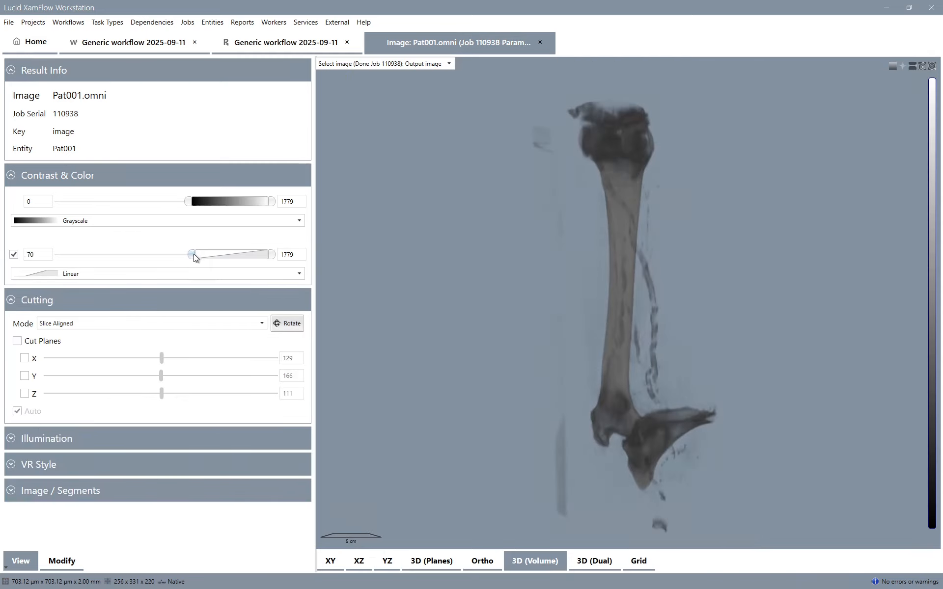
{"action": "left_click_drag", "start_coordinate": [531, 347], "coordinate": [496, 87]}
{"action": "left_click", "coordinate": [540, 44]}
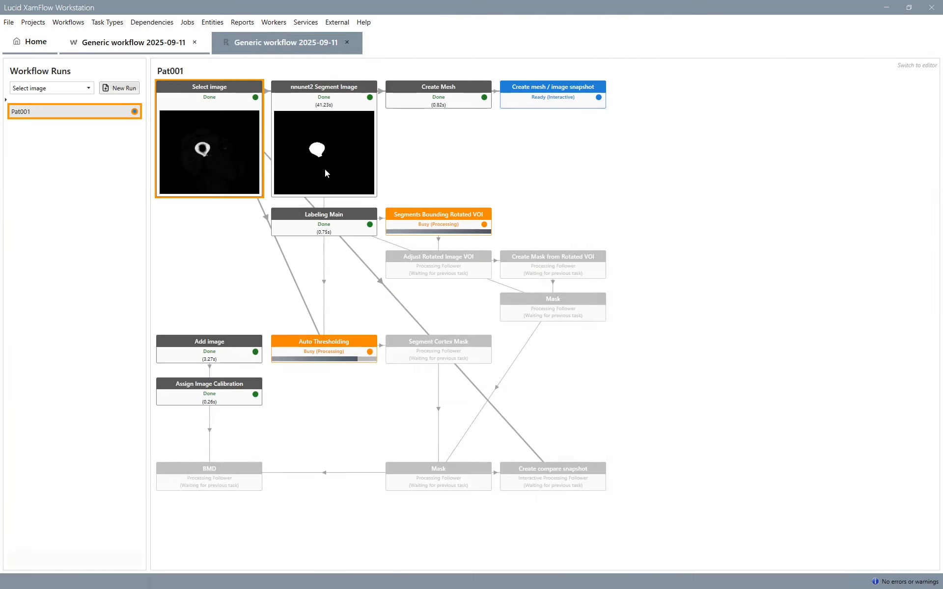
- Compare the Select image output Pat001.omni with the nnunet2 segmentation Pat001_seg.omni and blend them in the XY plane
{"action": "right_click", "coordinate": [231, 161]}
{"action": "mouse_move", "coordinate": [260, 249]}
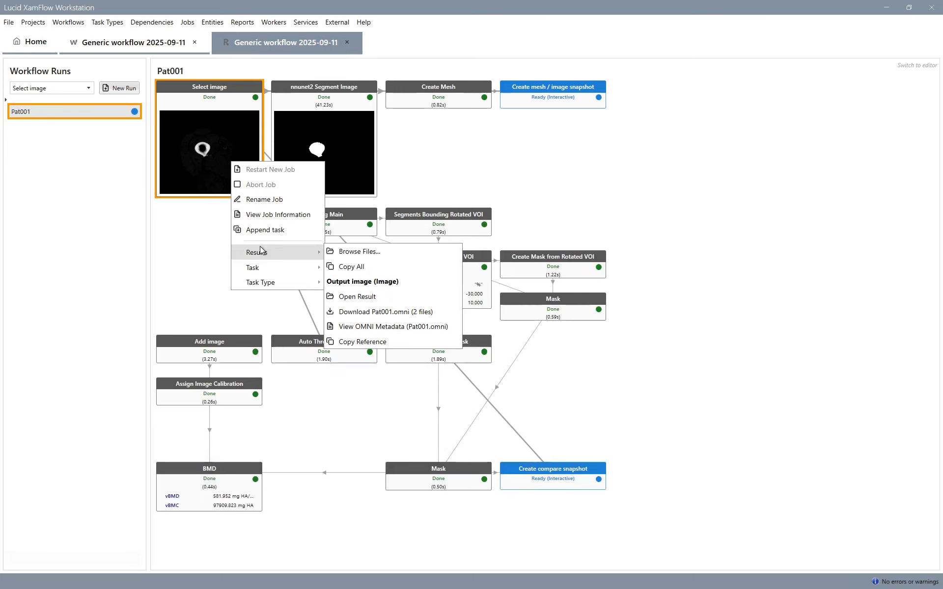
{"action": "left_click", "coordinate": [378, 320]}
{"action": "right_click", "coordinate": [329, 183]}
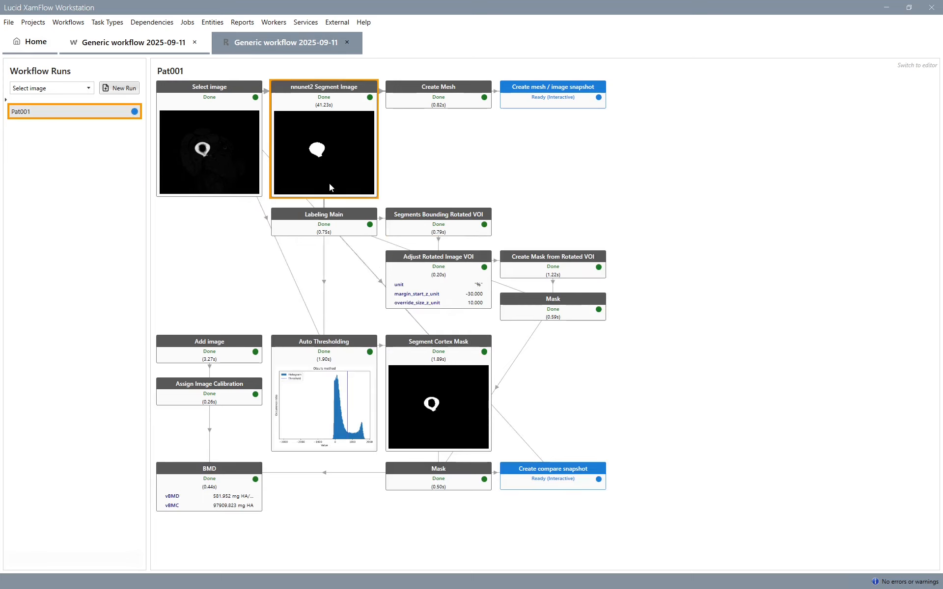
{"action": "mouse_move", "coordinate": [399, 273]}
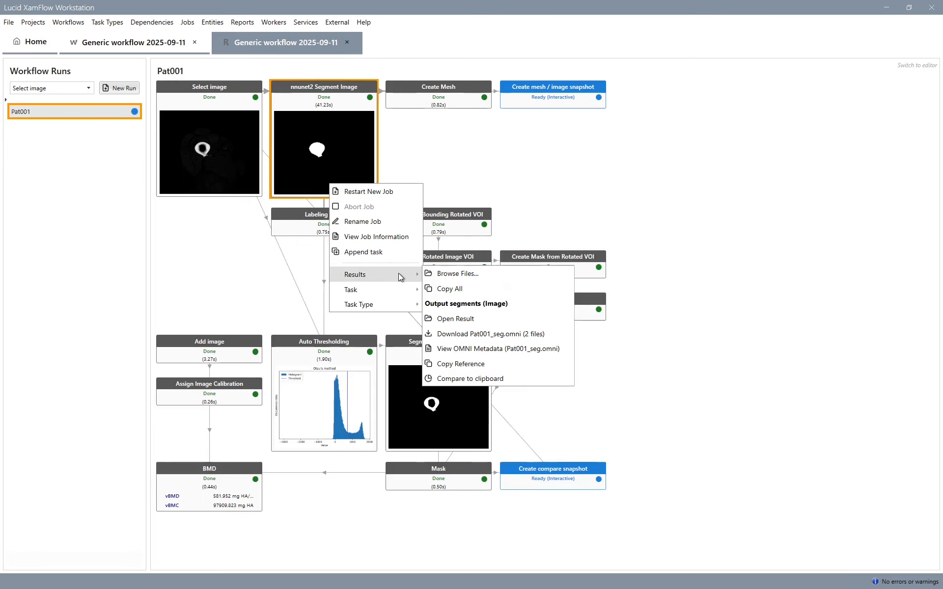
{"action": "left_click", "coordinate": [481, 377]}
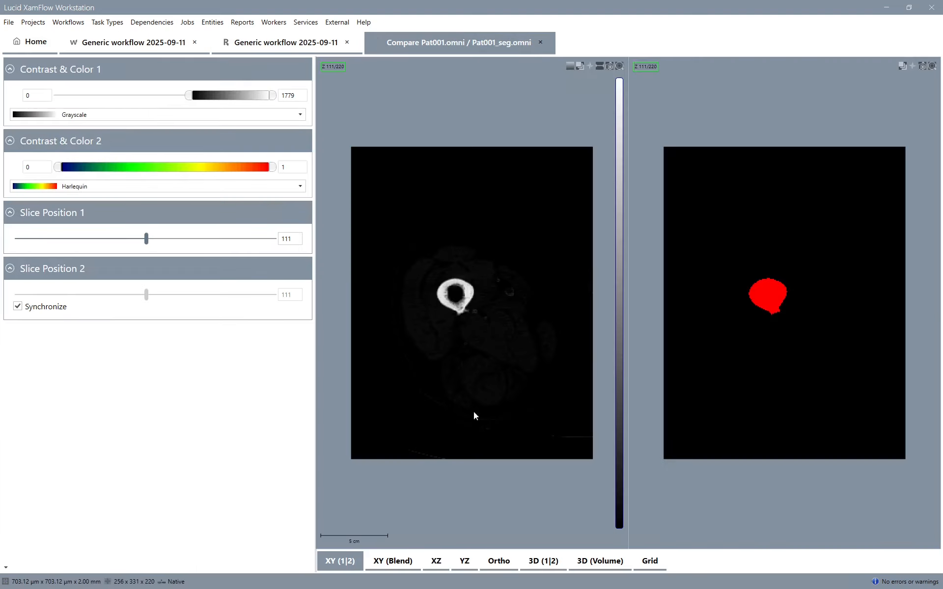
{"action": "left_click", "coordinate": [401, 563]}
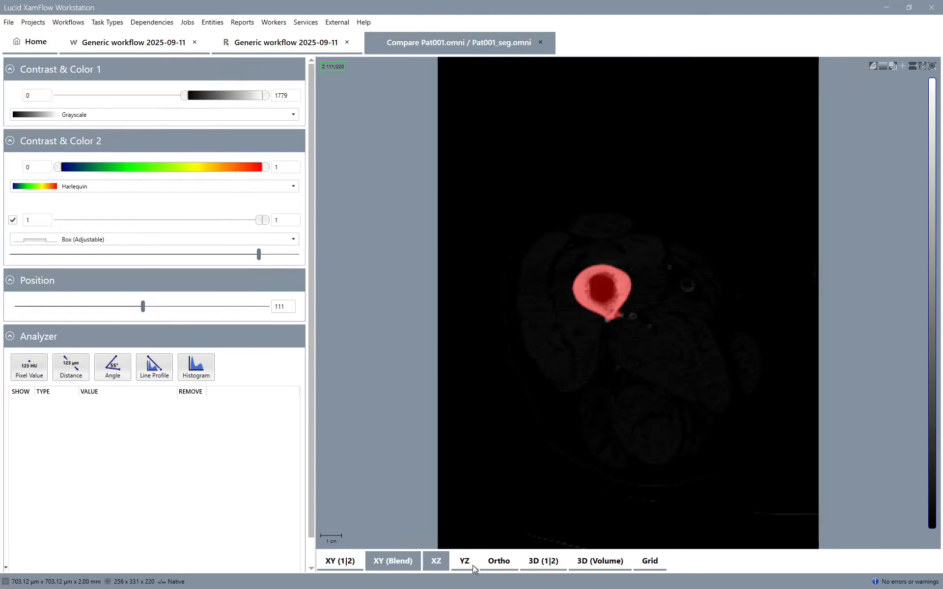
- Show both images side by side in 3D without cutting, with lower opacity limits of 111 for the image and 1 for the segmentation
{"action": "left_click", "coordinate": [539, 563]}
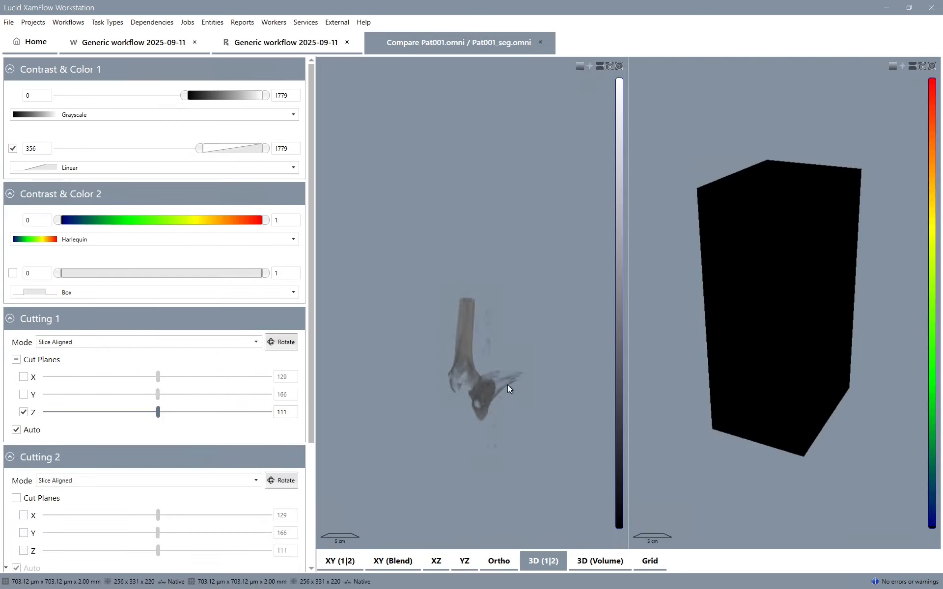
{"action": "left_click", "coordinate": [13, 274]}
{"action": "left_click_drag", "start_coordinate": [58, 273], "coordinate": [297, 274]}
{"action": "left_click_drag", "start_coordinate": [200, 148], "coordinate": [180, 148]}
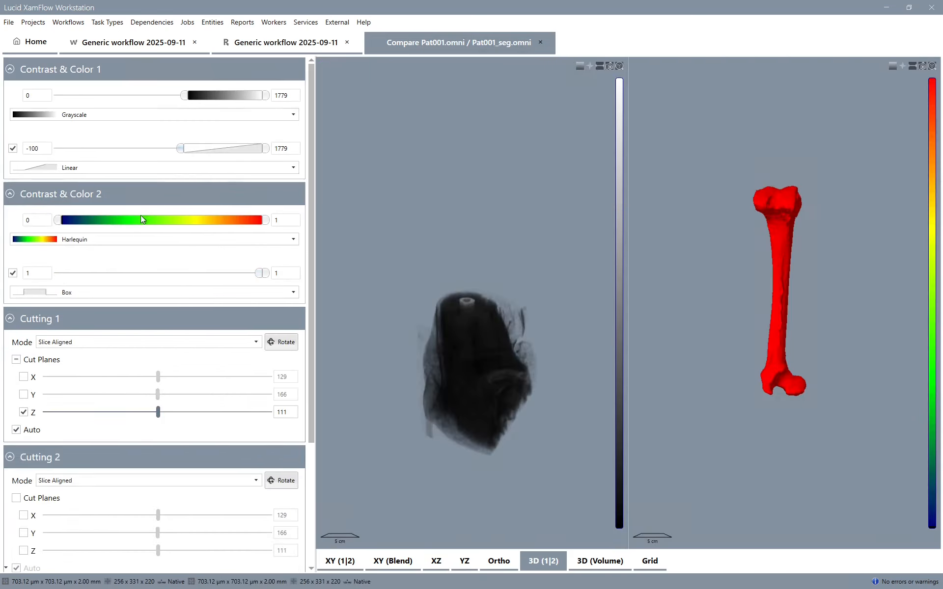
{"action": "left_click", "coordinate": [16, 431]}
{"action": "left_click_drag", "start_coordinate": [564, 202], "coordinate": [552, 259]}
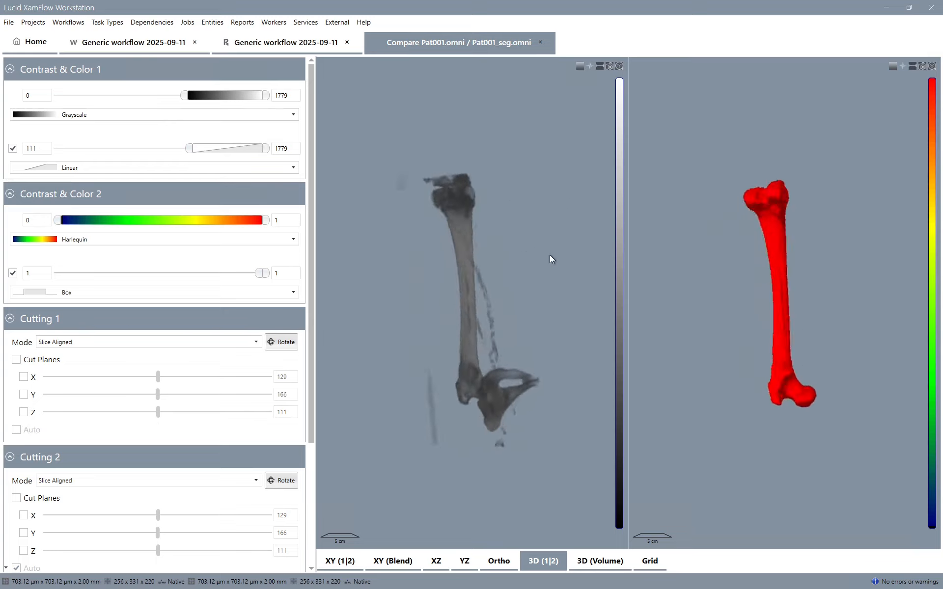
- Inspect both images in one 3D volume using DualLUTDualImageBlend and an image opacity range of -41 to 1627, and close the comparison
{"action": "left_click", "coordinate": [591, 566]}
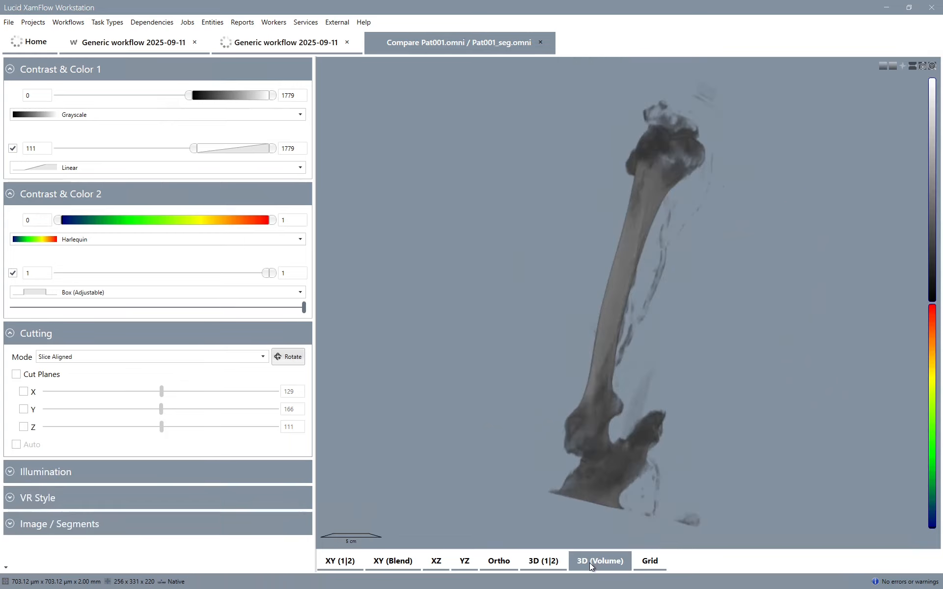
{"action": "left_click", "coordinate": [99, 503]}
{"action": "left_click", "coordinate": [92, 539]}
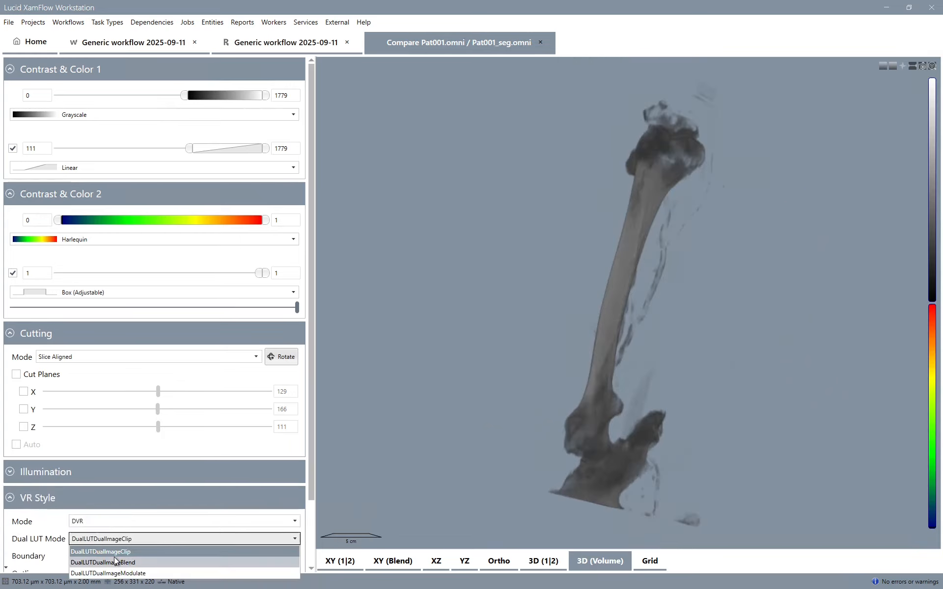
{"action": "left_click", "coordinate": [117, 561]}
{"action": "left_click_drag", "start_coordinate": [492, 301], "coordinate": [761, 329]}
{"action": "left_click_drag", "start_coordinate": [191, 148], "coordinate": [186, 148]}
{"action": "left_click_drag", "start_coordinate": [349, 199], "coordinate": [564, 64]}
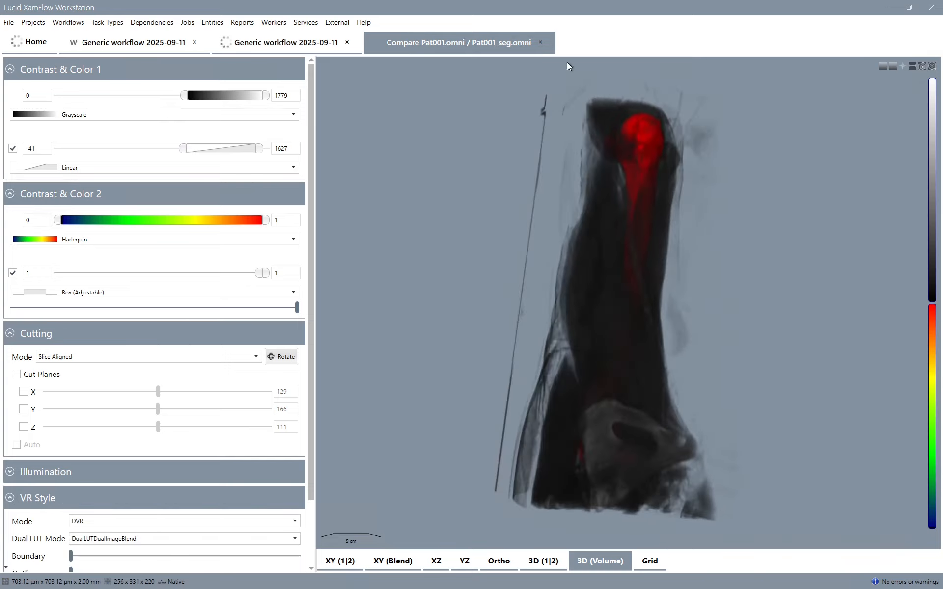
{"action": "left_click", "coordinate": [540, 42]}
- Open the Create mesh / image snapshot job and set the image opacity to a Peak curve with an upper limit of 538
{"action": "double_click", "coordinate": [543, 86]}
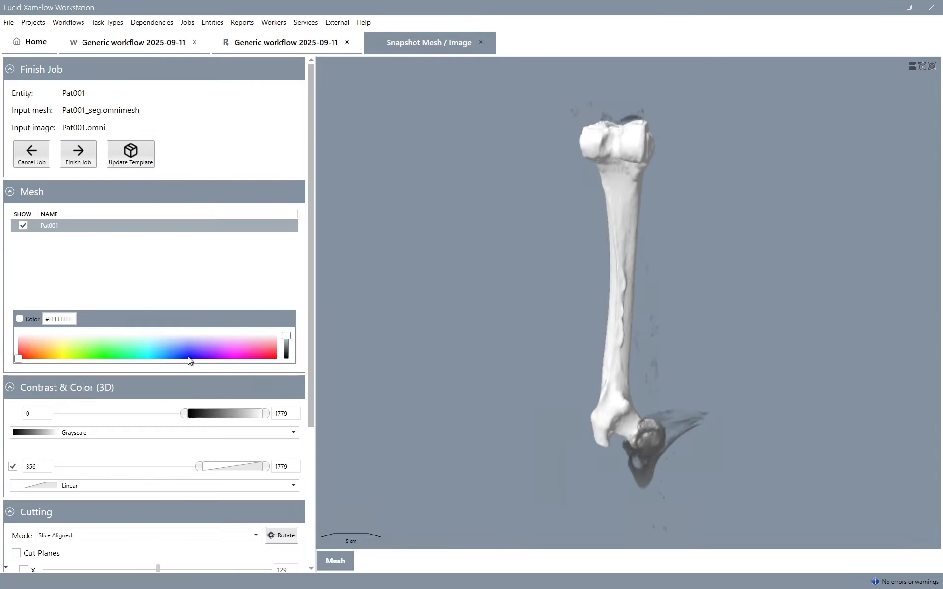
{"action": "scroll", "coordinate": [155, 406], "scroll_direction": "down", "scroll_amount": 4}
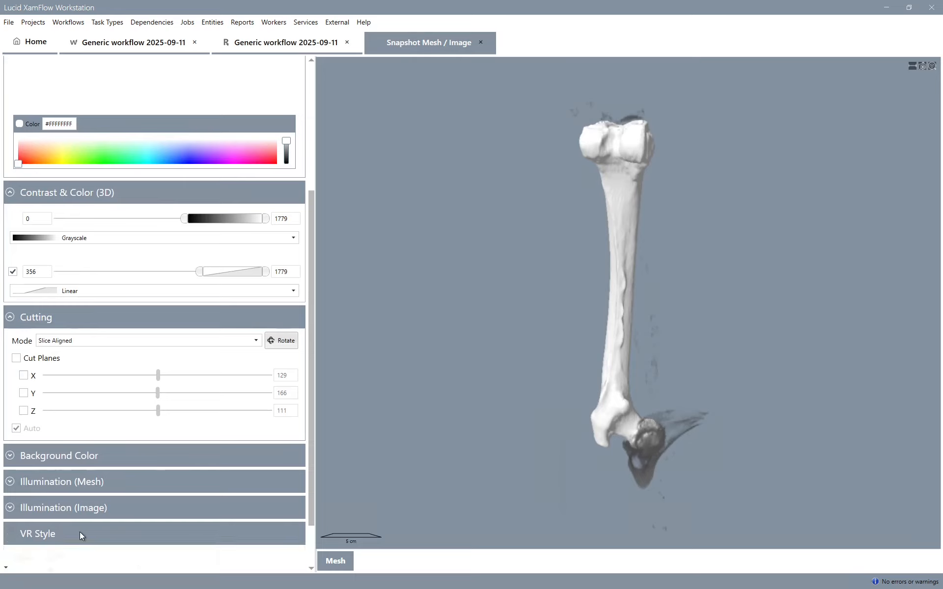
{"action": "left_click", "coordinate": [79, 532]}
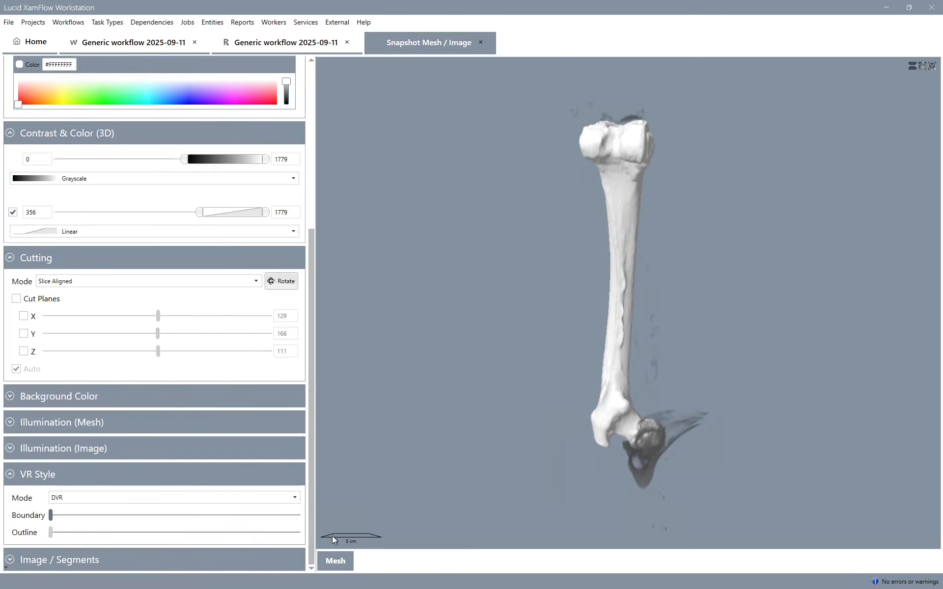
{"action": "scroll", "coordinate": [192, 370], "scroll_direction": "up", "scroll_amount": 2}
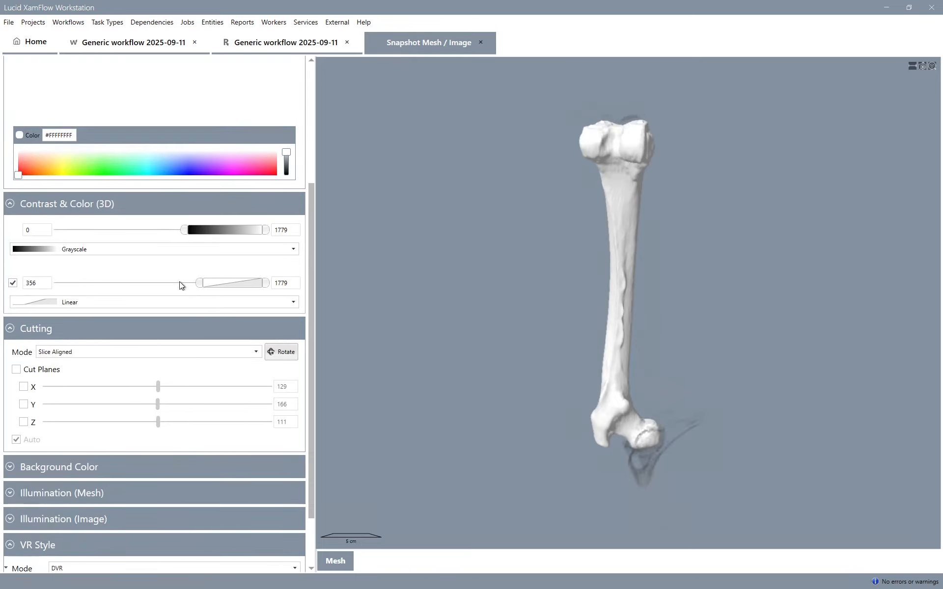
{"action": "left_click", "coordinate": [167, 301]}
{"action": "left_click", "coordinate": [132, 314]}
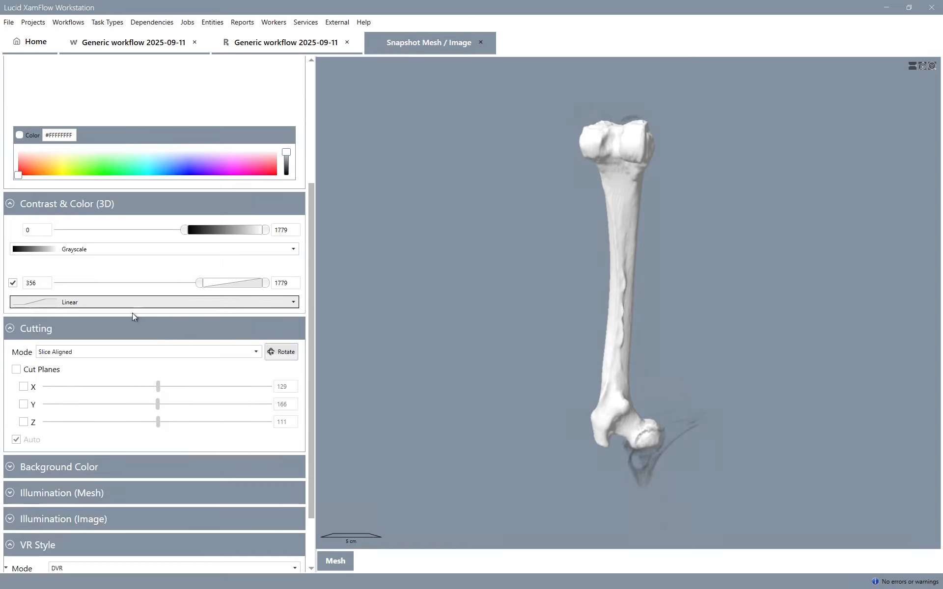
{"action": "left_click_drag", "start_coordinate": [269, 284], "coordinate": [220, 285]}
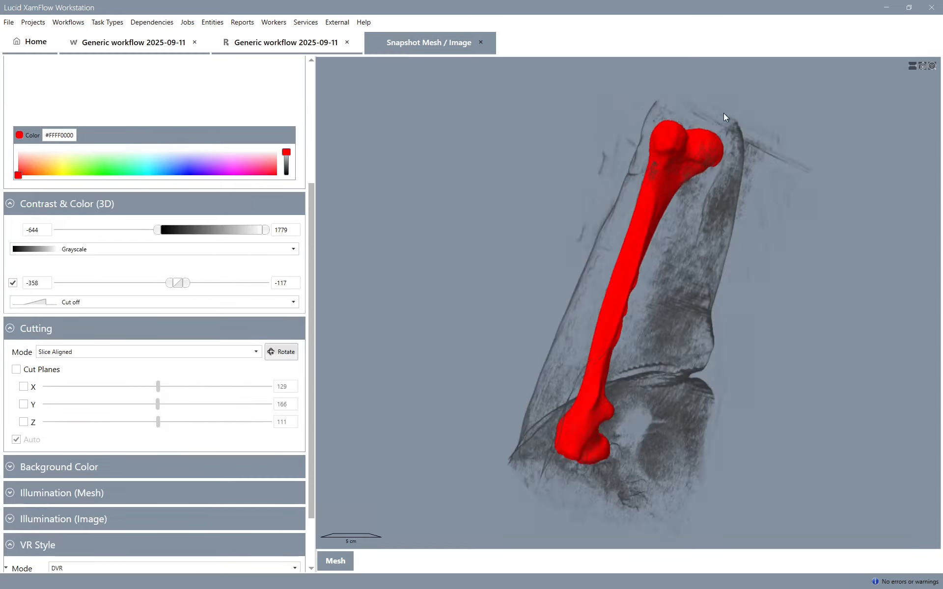
- Finish the snapshot job with the femoral head up, a #FFFF0000 mesh and a Cut off image opacity from -358 to -117
{"action": "left_click_drag", "start_coordinate": [723, 116], "coordinate": [626, 414]}
{"action": "left_click_drag", "start_coordinate": [655, 119], "coordinate": [629, 111]}
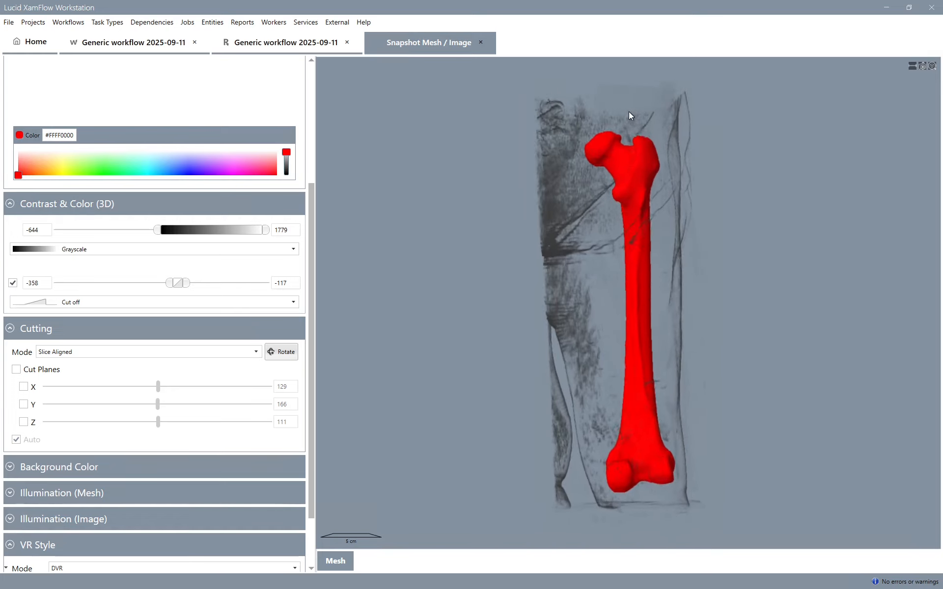
{"action": "scroll", "coordinate": [212, 177], "scroll_direction": "up", "scroll_amount": 3}
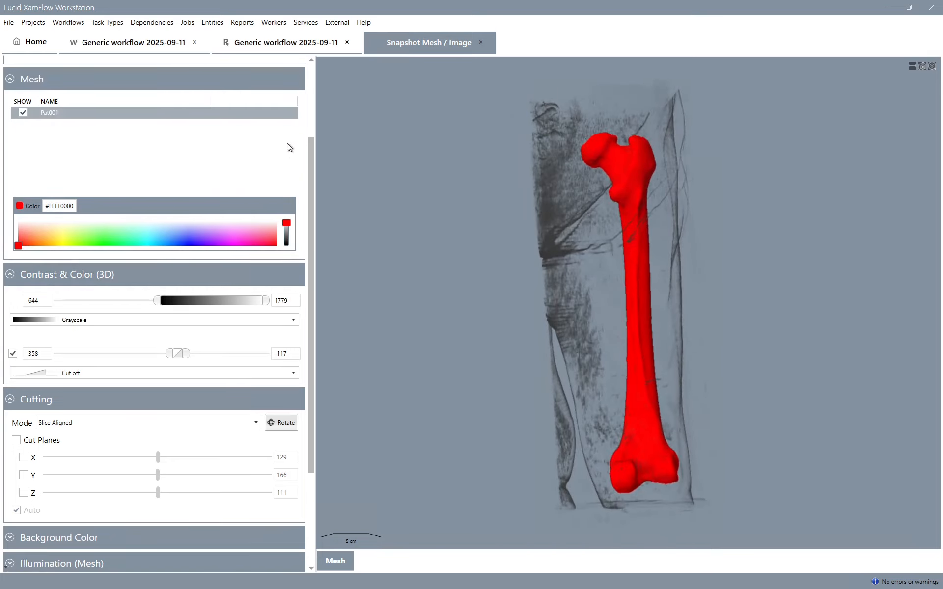
{"action": "scroll", "coordinate": [310, 113], "scroll_direction": "up", "scroll_amount": 2}
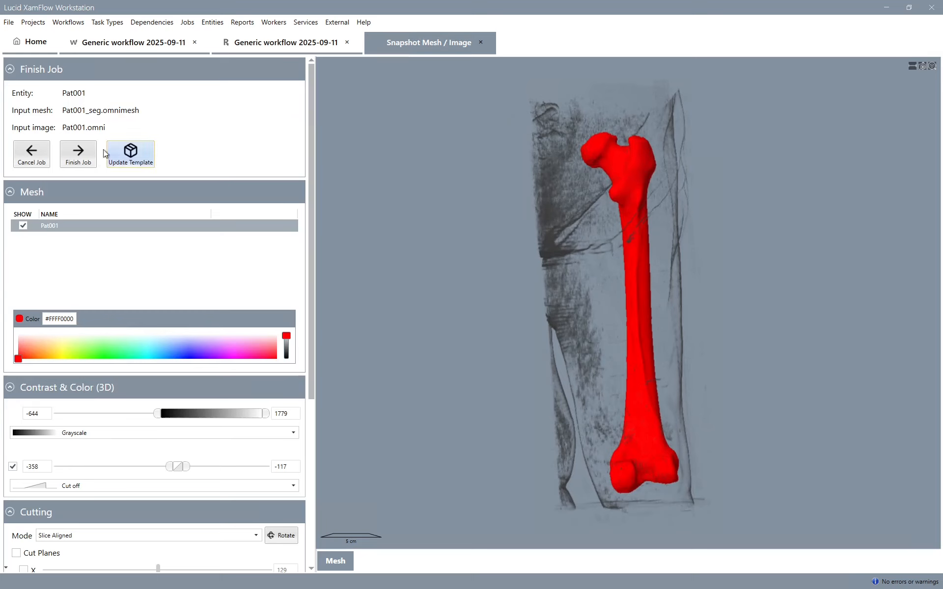
{"action": "left_click", "coordinate": [73, 163]}
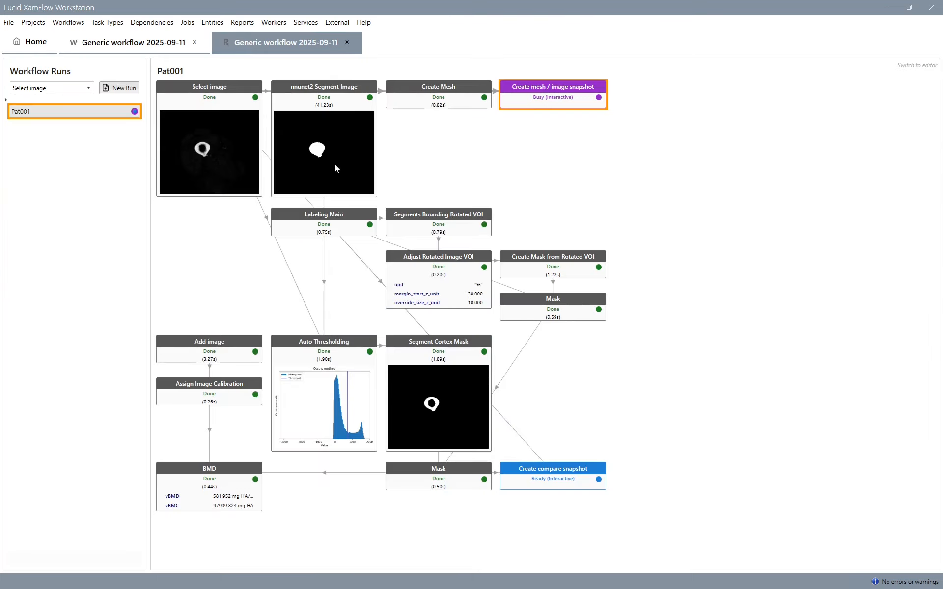
- Open the Create compare snapshot job and orient the image with the masked cortex in the 3D volume view
{"action": "left_click", "coordinate": [551, 475]}
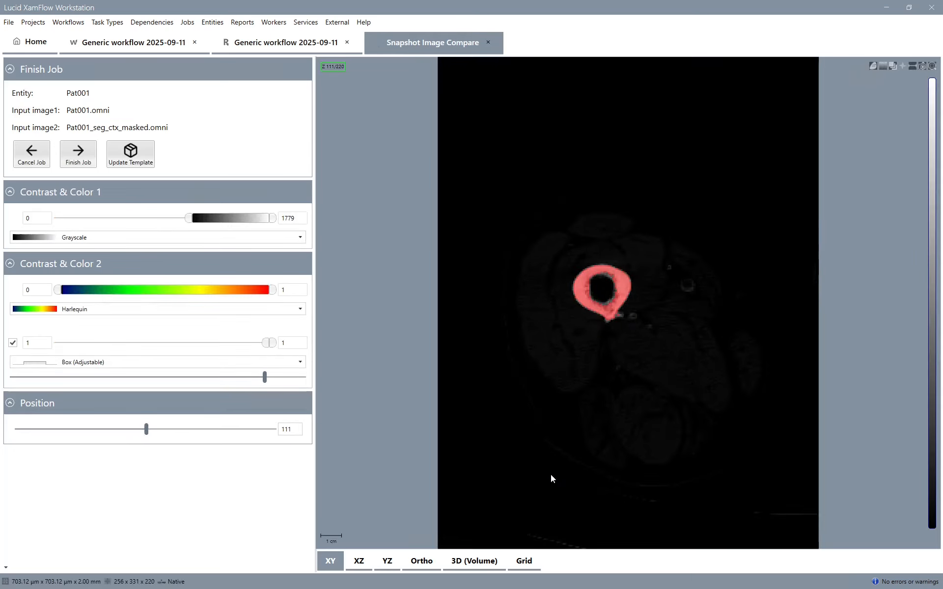
{"action": "left_click", "coordinate": [474, 561]}
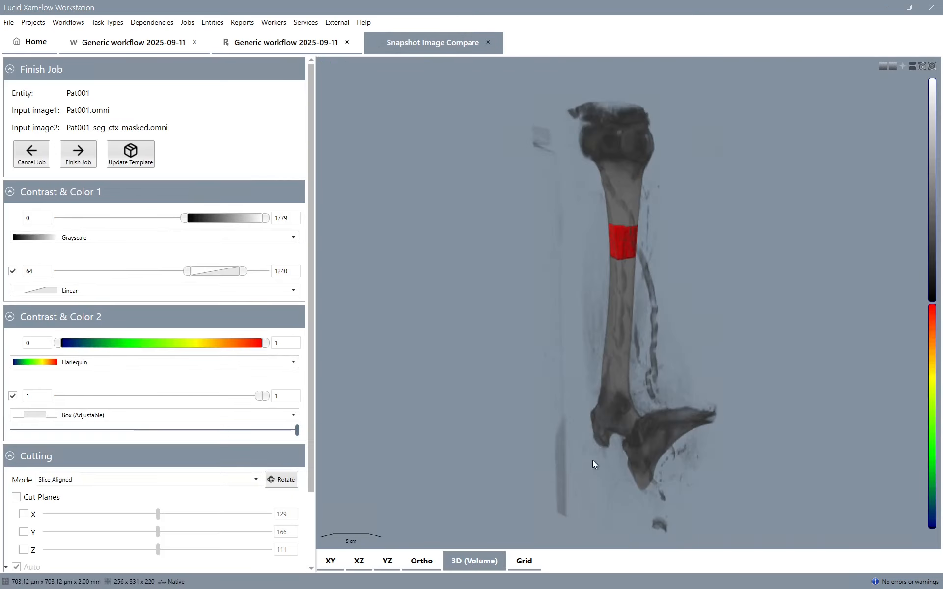
{"action": "left_click_drag", "start_coordinate": [592, 461], "coordinate": [671, 328]}
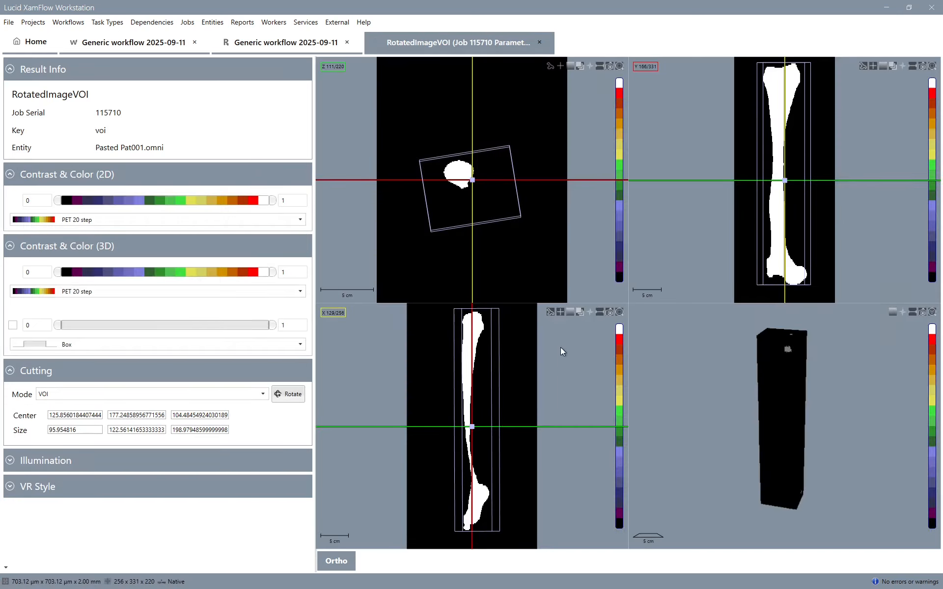
- Inspect the full-length bounding rotated VOI at Z slice 23 and the Adjust Rotated Image VOI result at Z slice 71
{"action": "left_click_drag", "start_coordinate": [425, 472], "coordinate": [437, 326]}
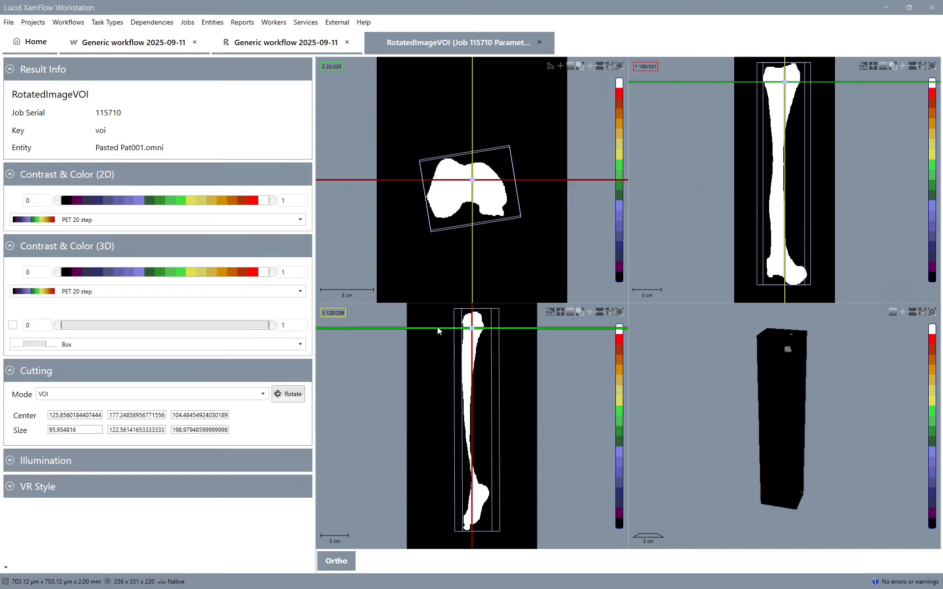
{"action": "left_click", "coordinate": [540, 44]}
{"action": "left_click", "coordinate": [405, 253]}
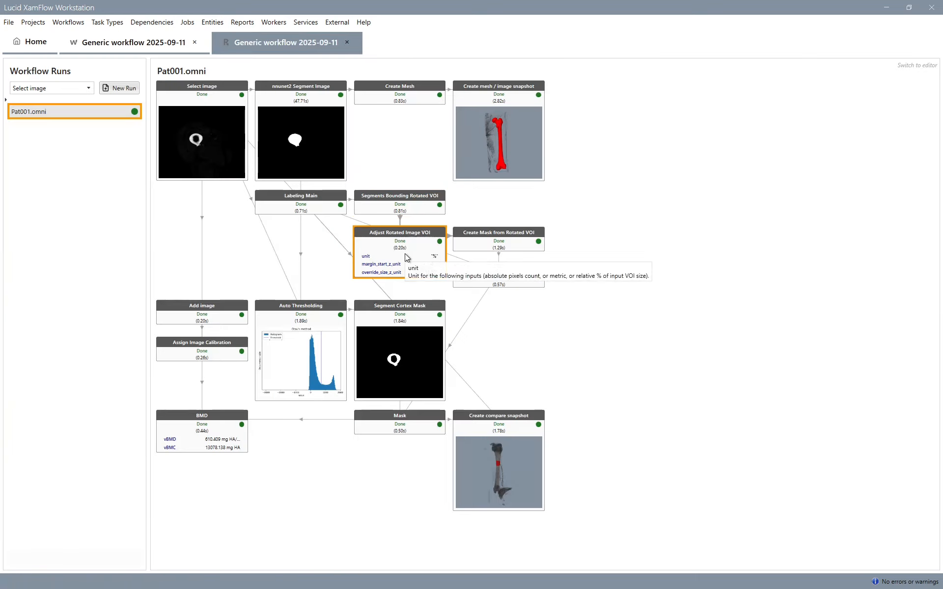
{"action": "double_click", "coordinate": [404, 254]}
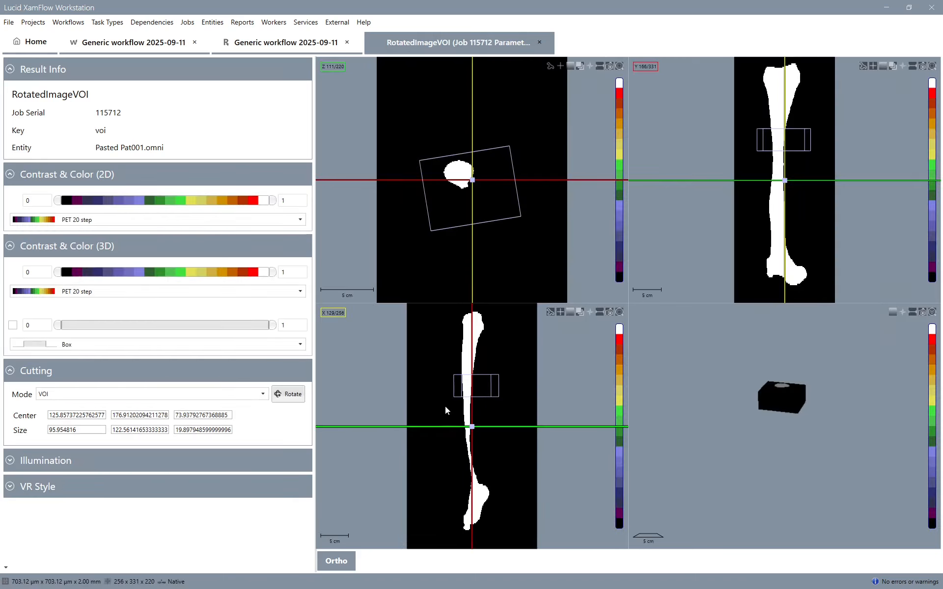
{"action": "left_click_drag", "start_coordinate": [445, 406], "coordinate": [446, 385]}
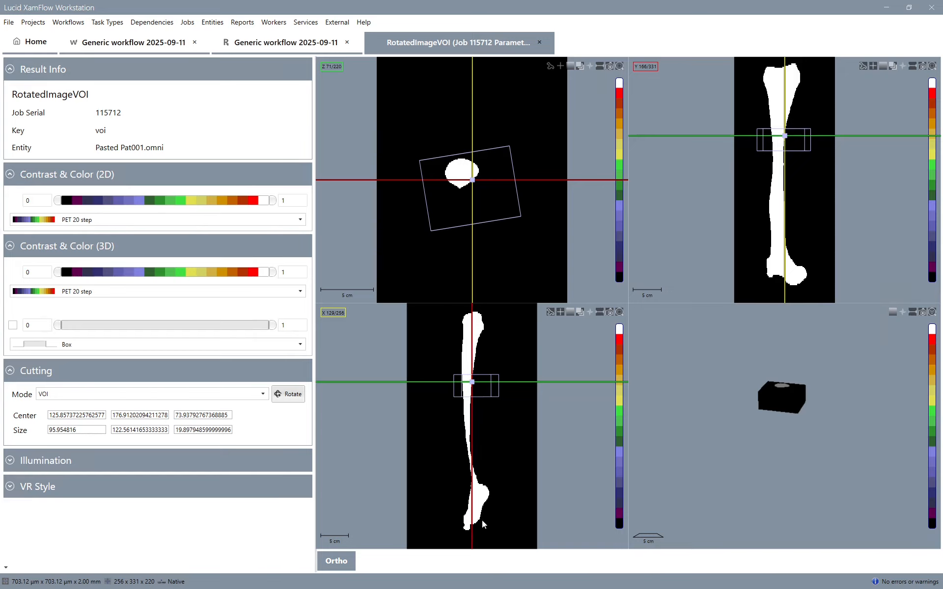
- Add Pat004.omni through Pat008.omni to the new images of the Select images job and finish the task
{"action": "double_click", "coordinate": [52, 176]}
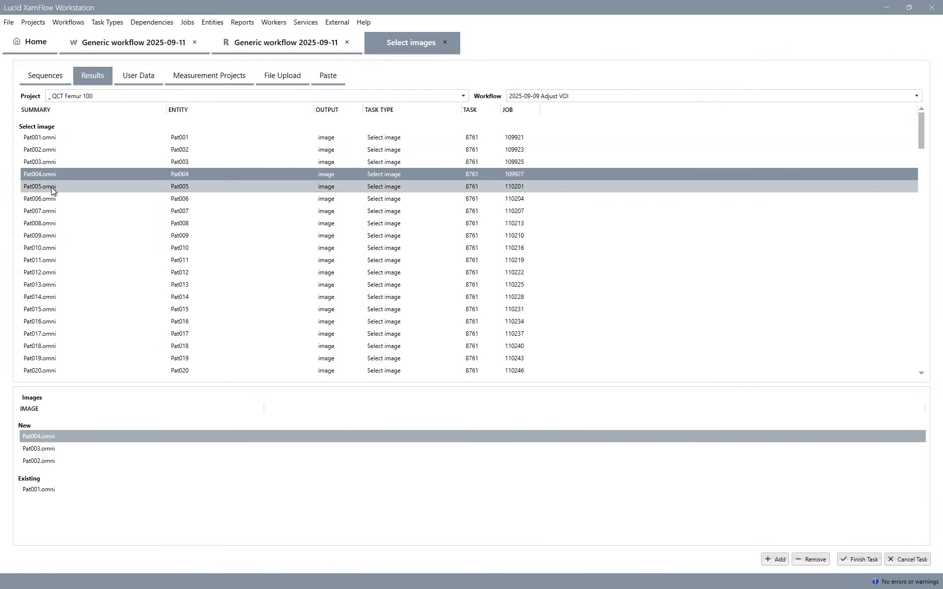
{"action": "double_click", "coordinate": [52, 188]}
{"action": "double_click", "coordinate": [52, 200]}
{"action": "double_click", "coordinate": [52, 211]}
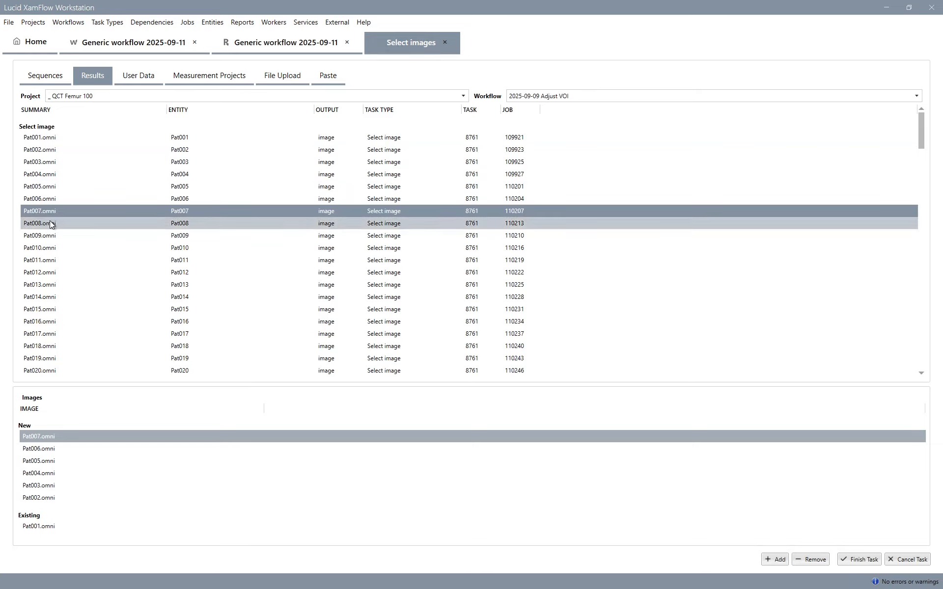
{"action": "double_click", "coordinate": [52, 224]}
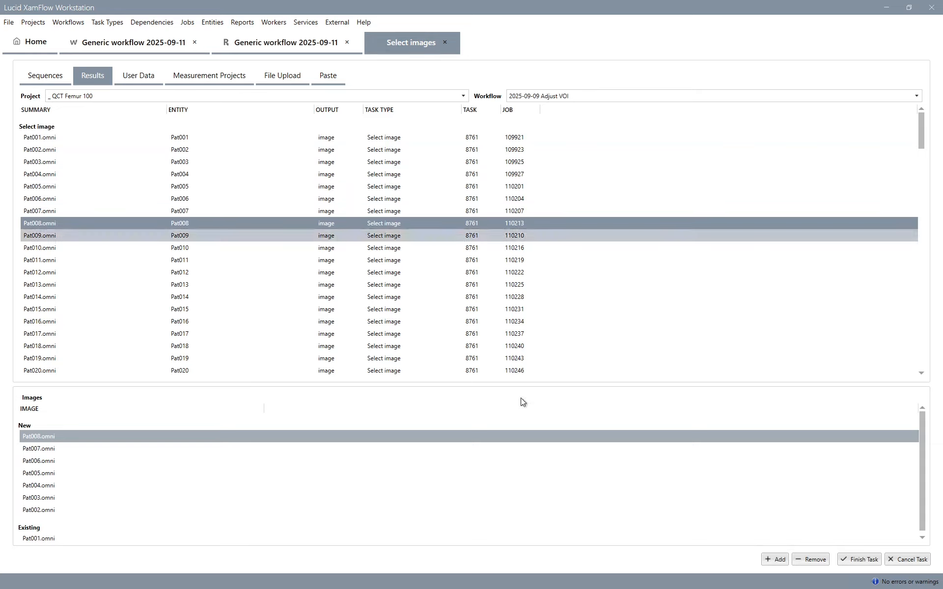
{"action": "left_click", "coordinate": [846, 559]}
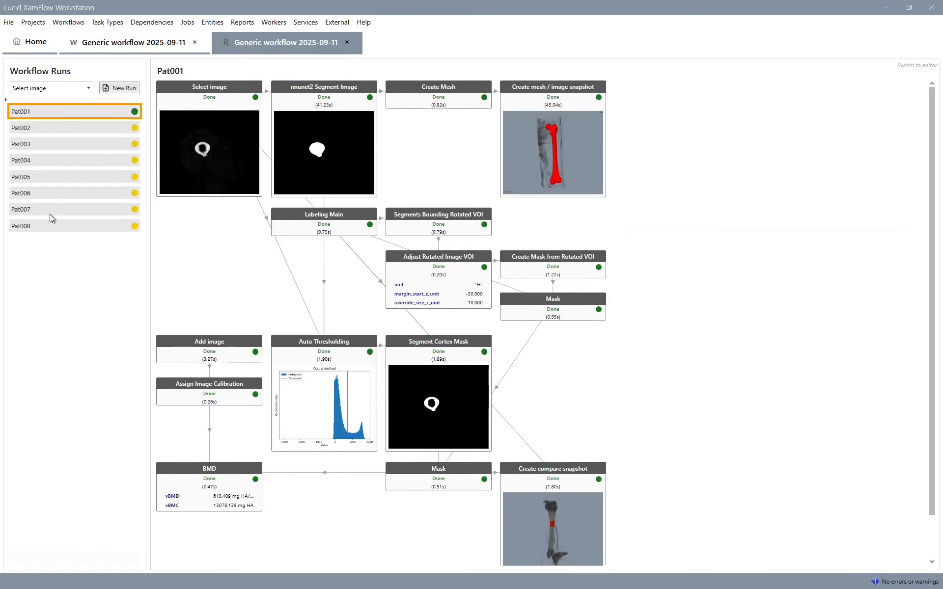
- Review the Select image output of all runs as sequence items, starting from run Pat002, and close the sequence view
{"action": "left_click", "coordinate": [48, 128]}
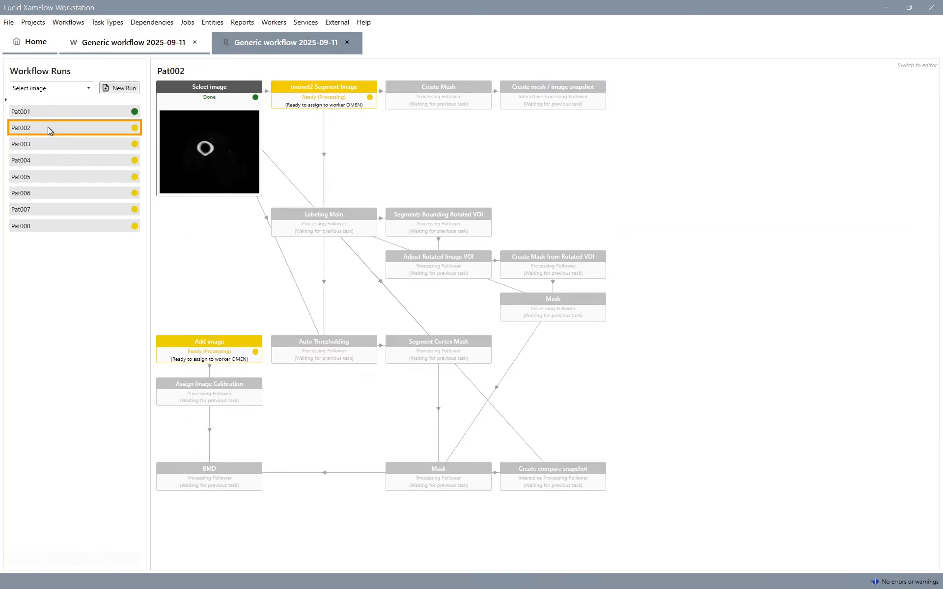
{"action": "right_click", "coordinate": [219, 144]}
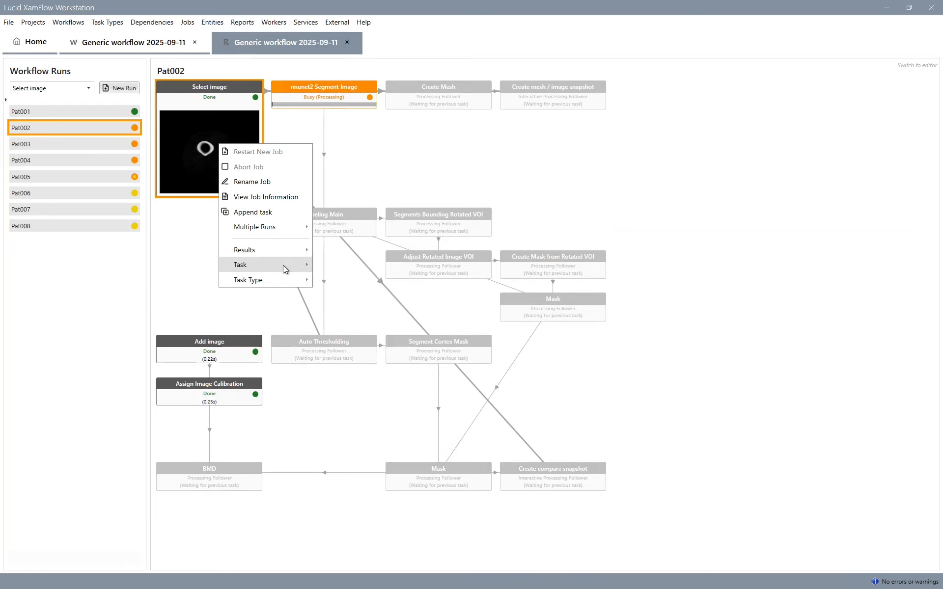
{"action": "mouse_move", "coordinate": [283, 265]}
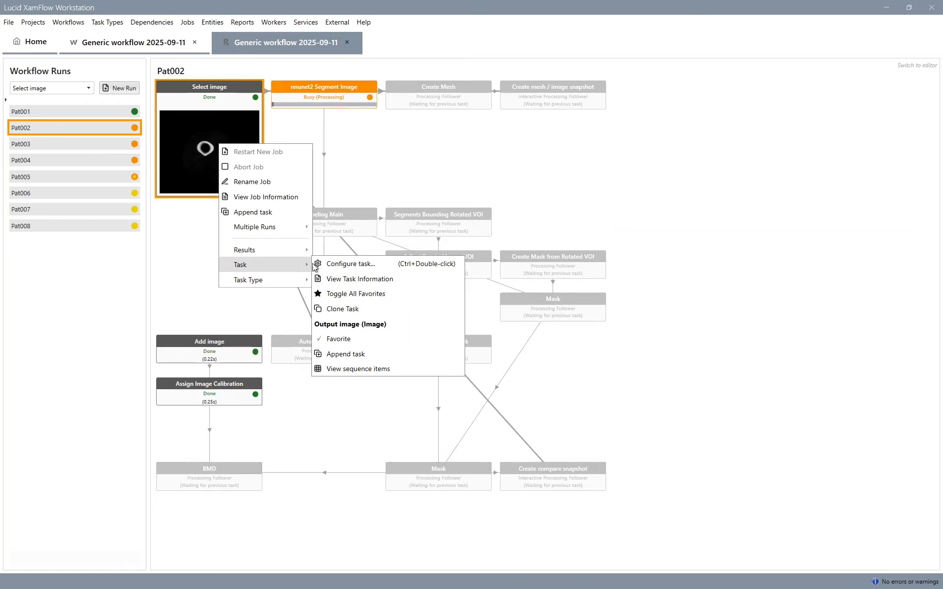
{"action": "left_click", "coordinate": [372, 373]}
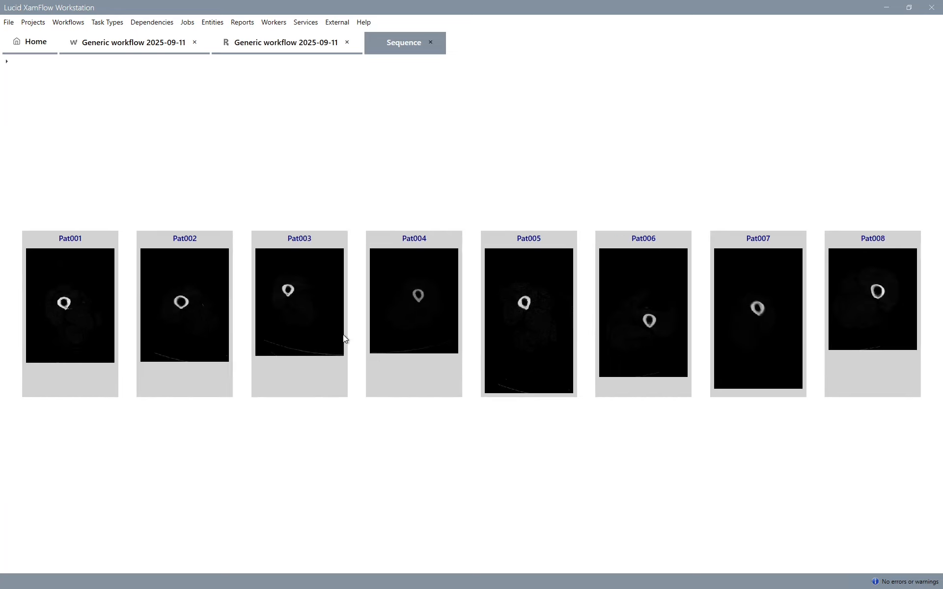
{"action": "key", "text": "ctrl+w"}
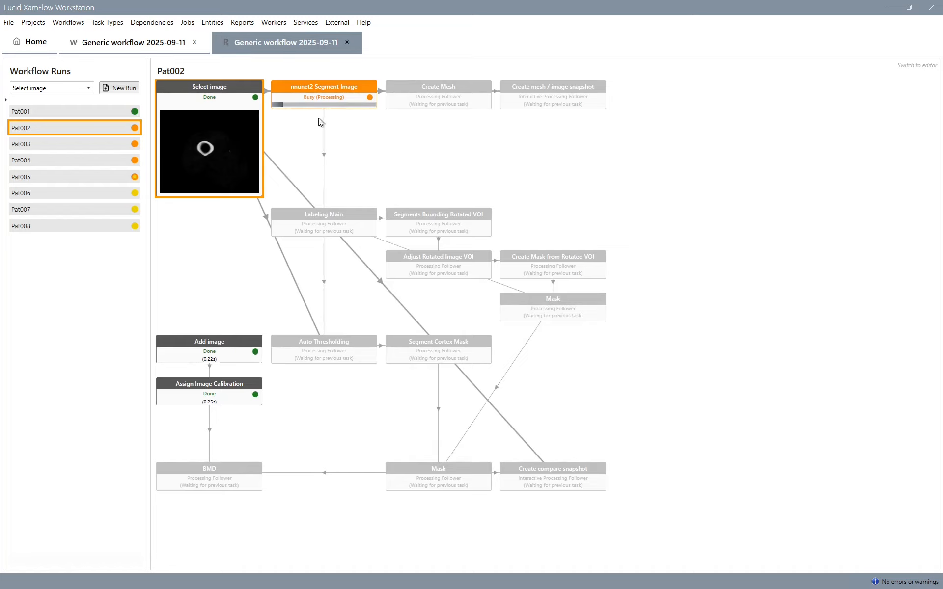
- Review the compare snapshot and the BMD and Auto Thresholding results of run Pat001
{"action": "left_click", "coordinate": [110, 112]}
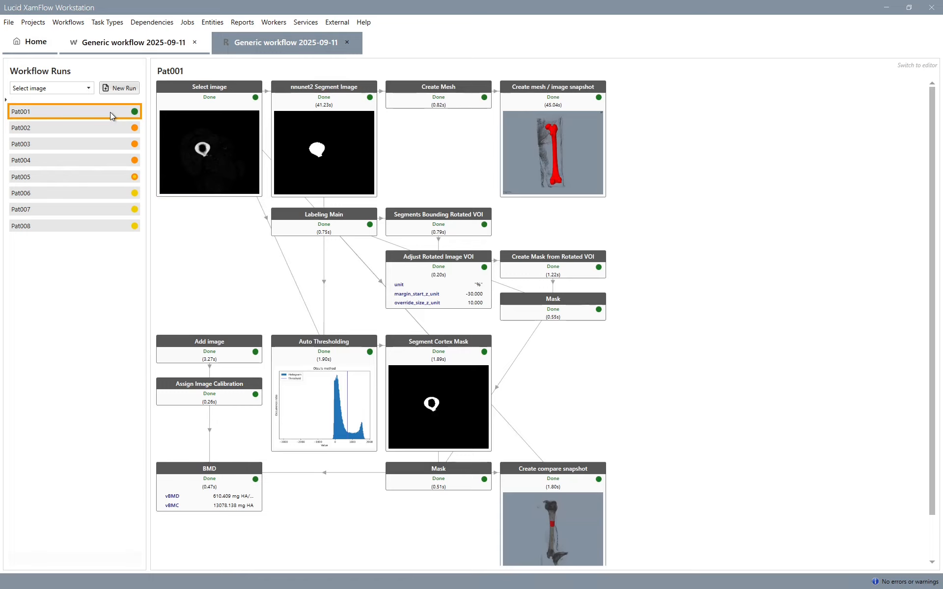
{"action": "scroll", "coordinate": [580, 344], "scroll_direction": "down", "scroll_amount": 1}
{"action": "left_click", "coordinate": [567, 501]}
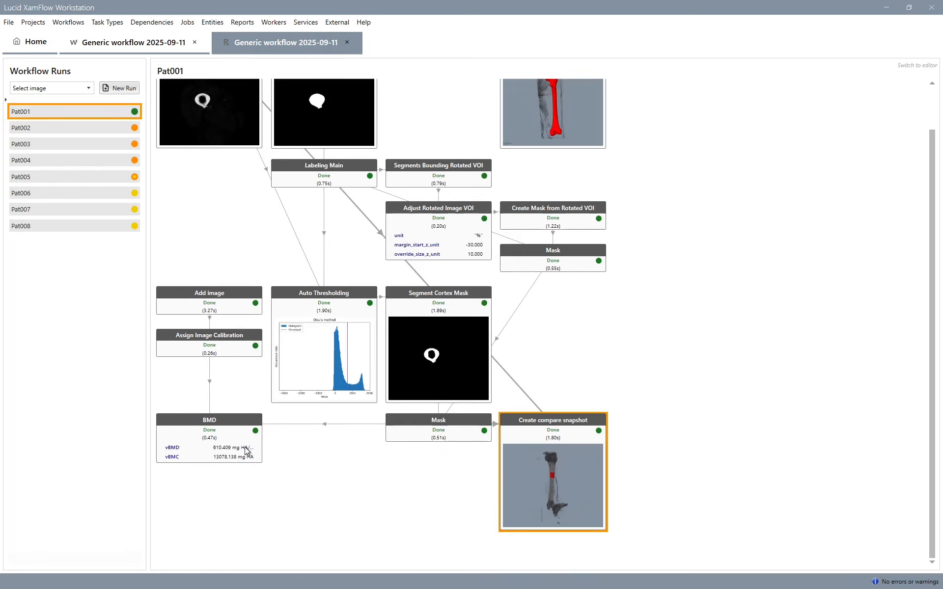
{"action": "mouse_move", "coordinate": [244, 447]}
{"action": "double_click", "coordinate": [363, 391]}
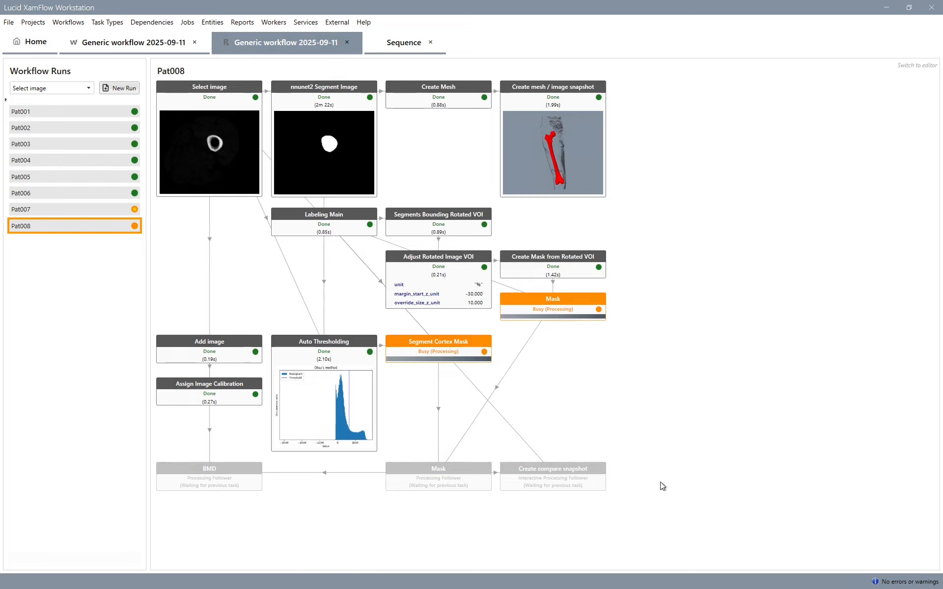
- Inspect the Create compare snapshot result of run Pat008 at full size and close it
{"action": "scroll", "coordinate": [663, 433], "scroll_direction": "down", "scroll_amount": 2}
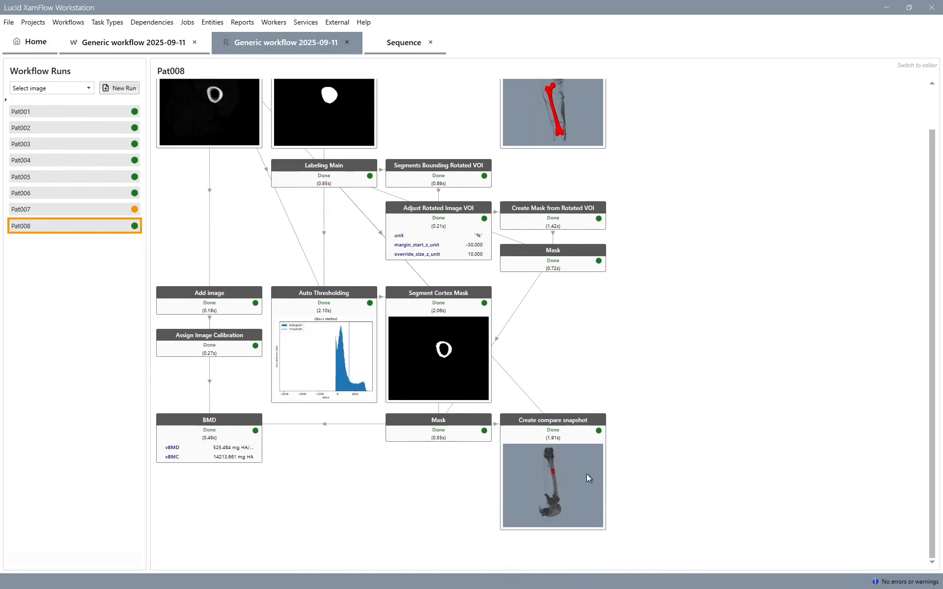
{"action": "double_click", "coordinate": [580, 475]}
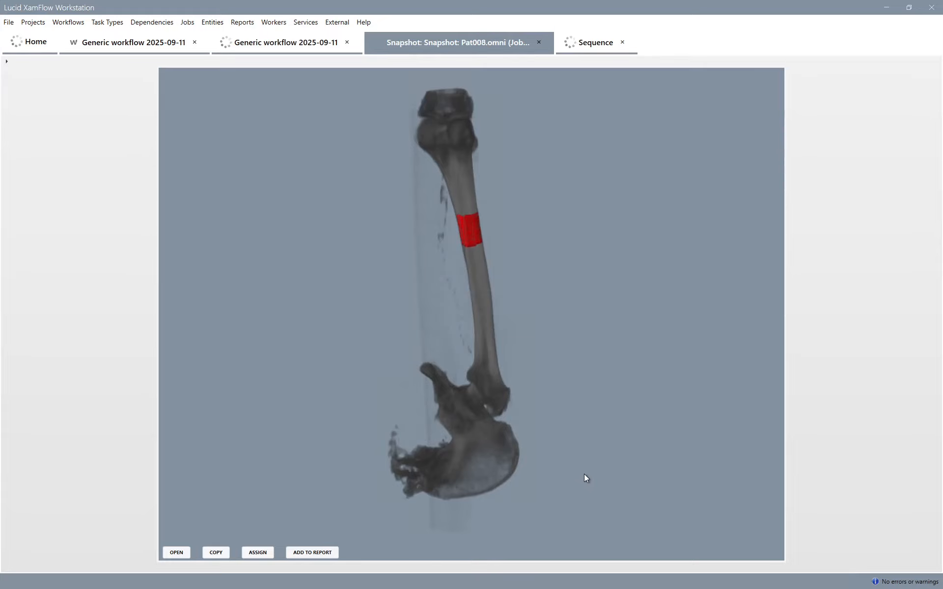
{"action": "key", "text": "ctrl+w"}
{"action": "scroll", "coordinate": [303, 521], "scroll_direction": "down", "scroll_amount": 2}
- Select the BMD job of run Pat008 and view its results as a report table
{"action": "left_click", "coordinate": [207, 445]}
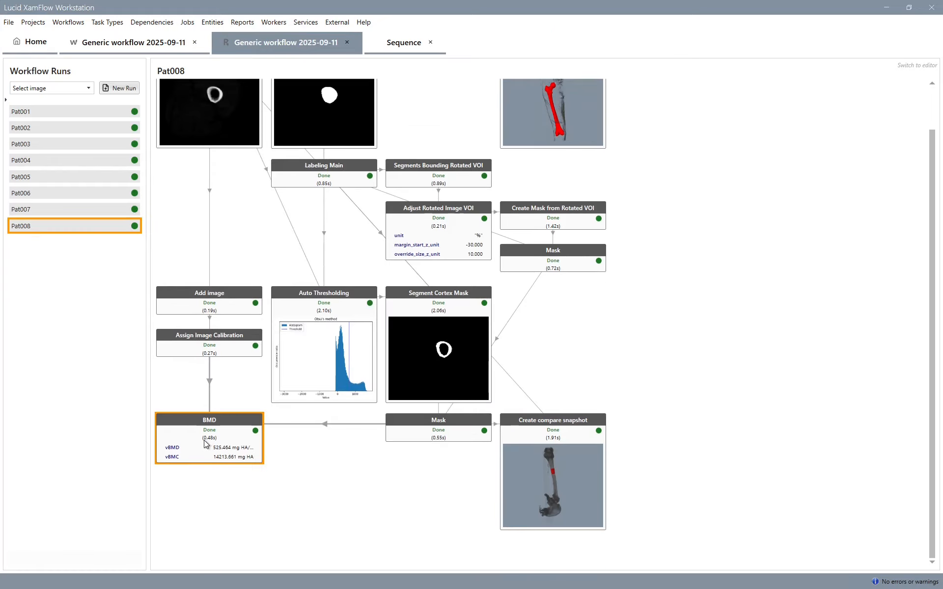
{"action": "left_click", "coordinate": [242, 23]}
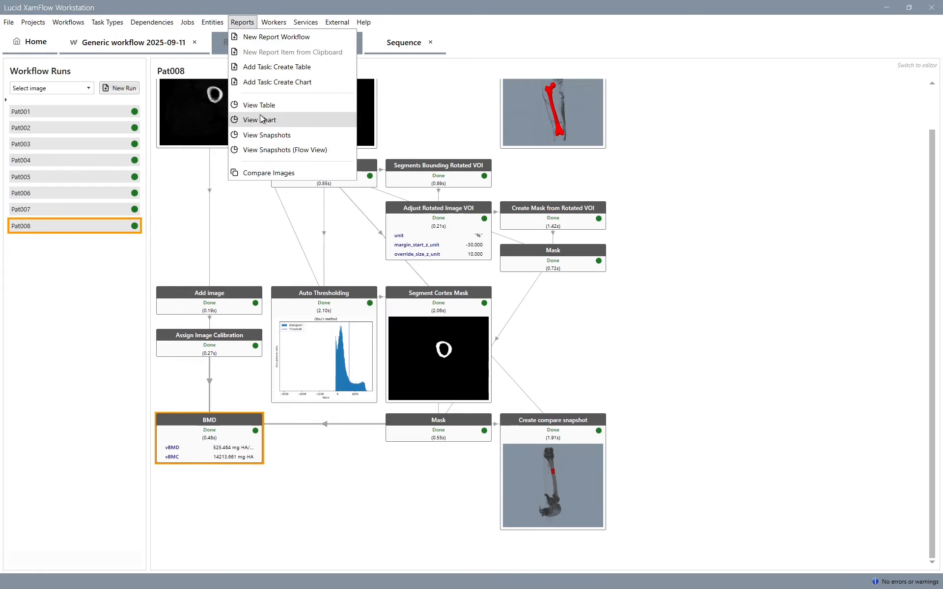
{"action": "left_click", "coordinate": [260, 107]}
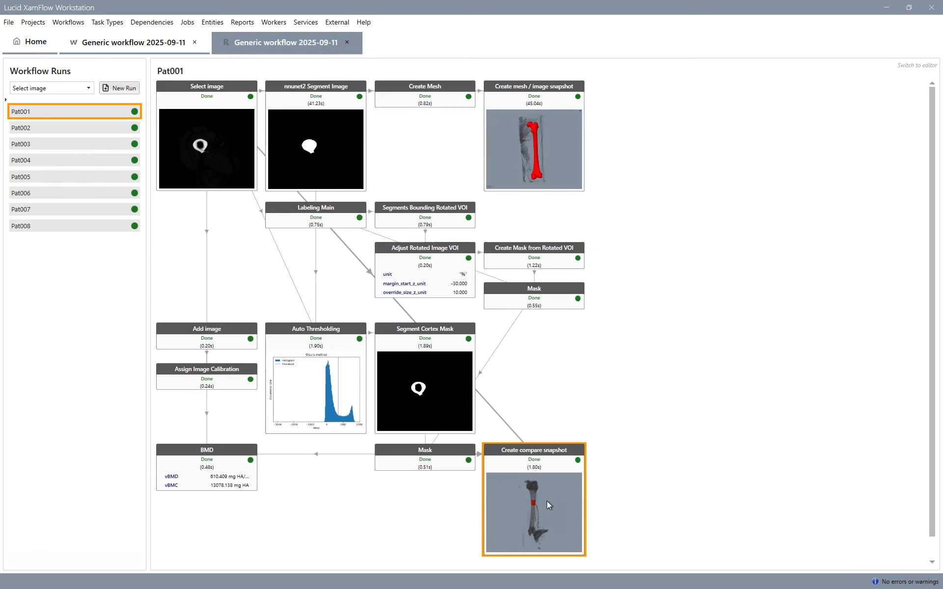
- Show the Create compare snapshot output of all runs as sequence items, starting from run Pat001
{"action": "right_click", "coordinate": [547, 501]}
{"action": "mouse_move", "coordinate": [589, 478]}
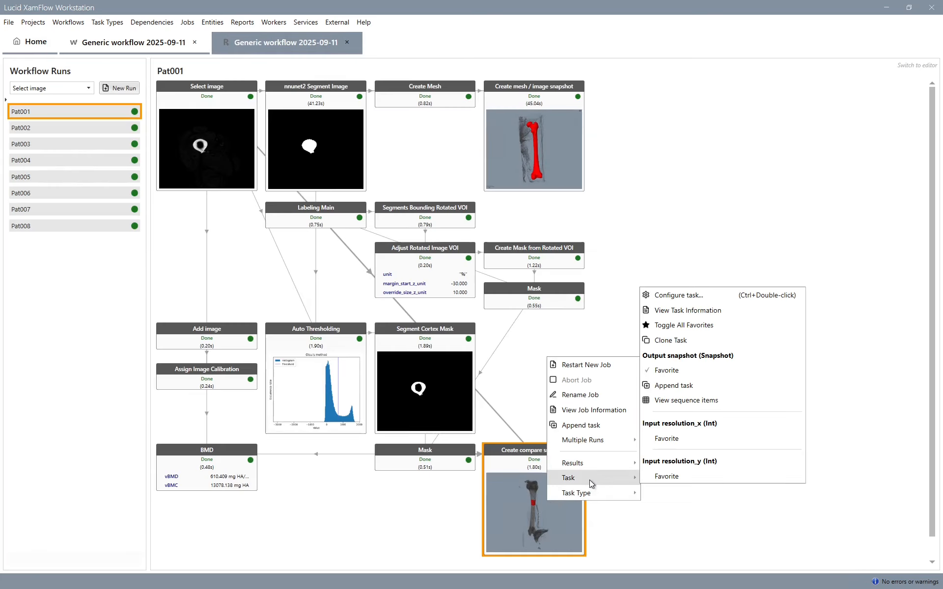
{"action": "left_click", "coordinate": [696, 400]}
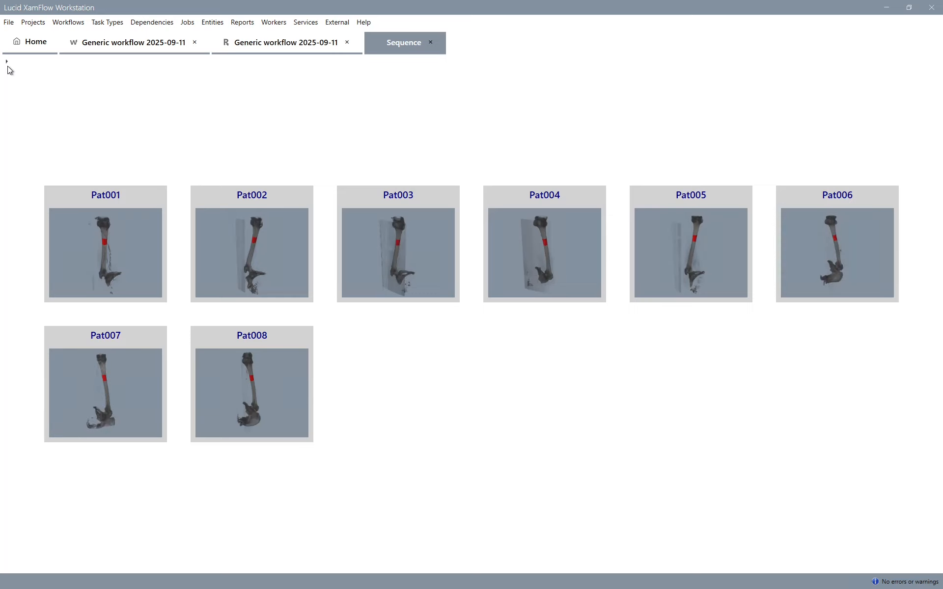
- Display the BMD outputs vBMD and vBMC beneath each compare snapshot in the sequence view
{"action": "left_click", "coordinate": [6, 62]}
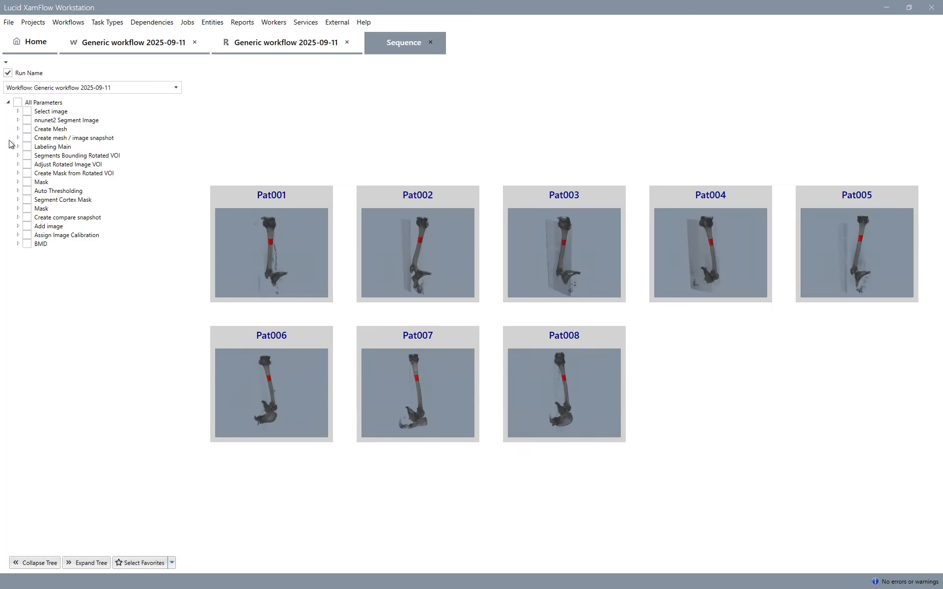
{"action": "left_click", "coordinate": [17, 245]}
{"action": "left_click", "coordinate": [45, 279]}
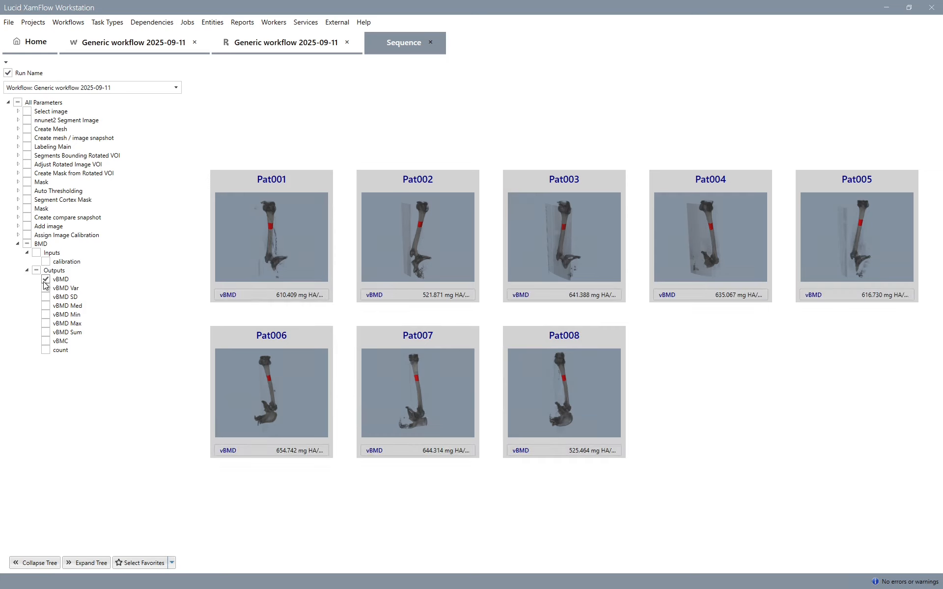
{"action": "left_click", "coordinate": [47, 343]}
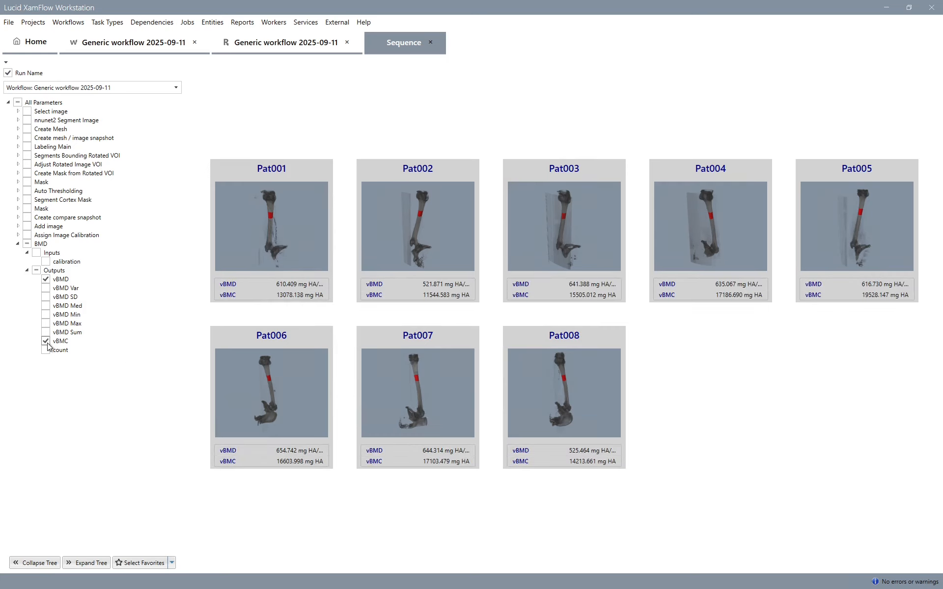
- Hide and restore the run names, collapse the parameter settings and enlarge the snapshot tiles in the sequence view
{"action": "left_click", "coordinate": [7, 73]}
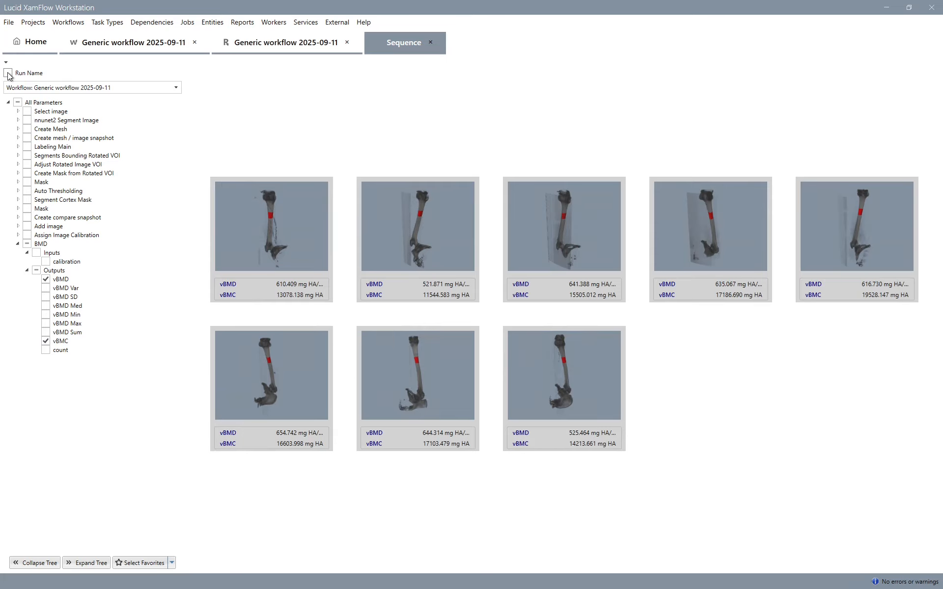
{"action": "left_click", "coordinate": [8, 73]}
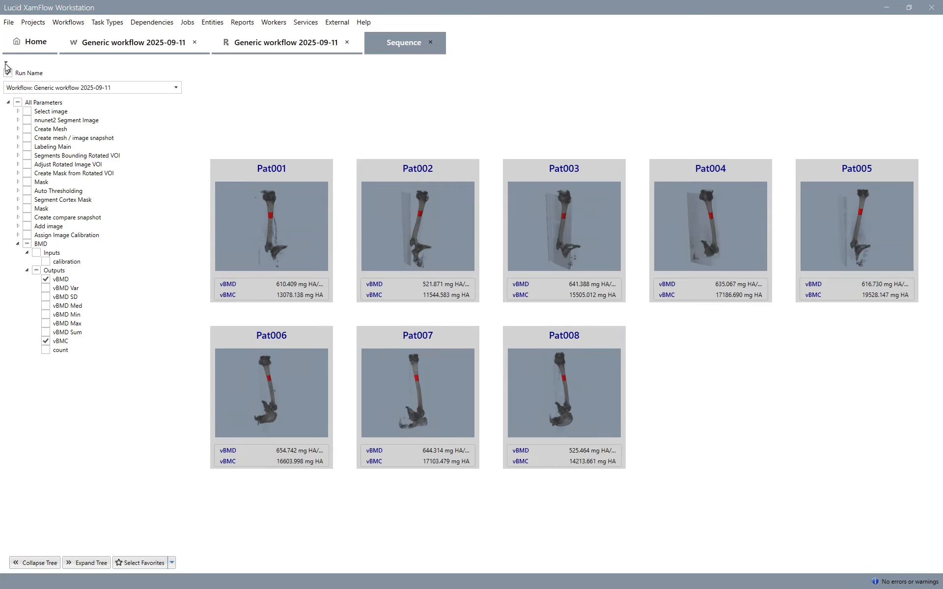
{"action": "left_click", "coordinate": [6, 63]}
{"action": "scroll", "coordinate": [148, 276], "scroll_direction": "up", "scroll_amount": 5}
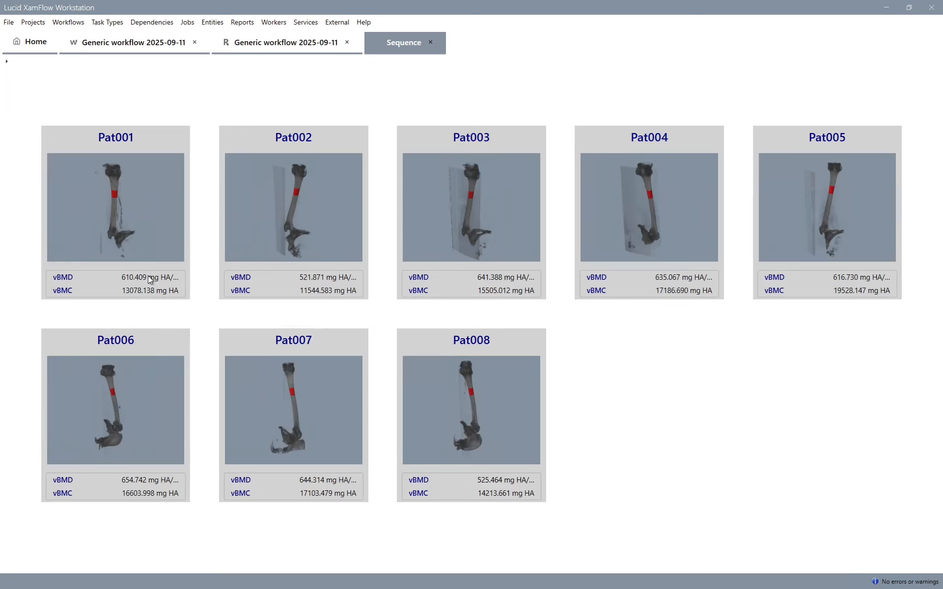